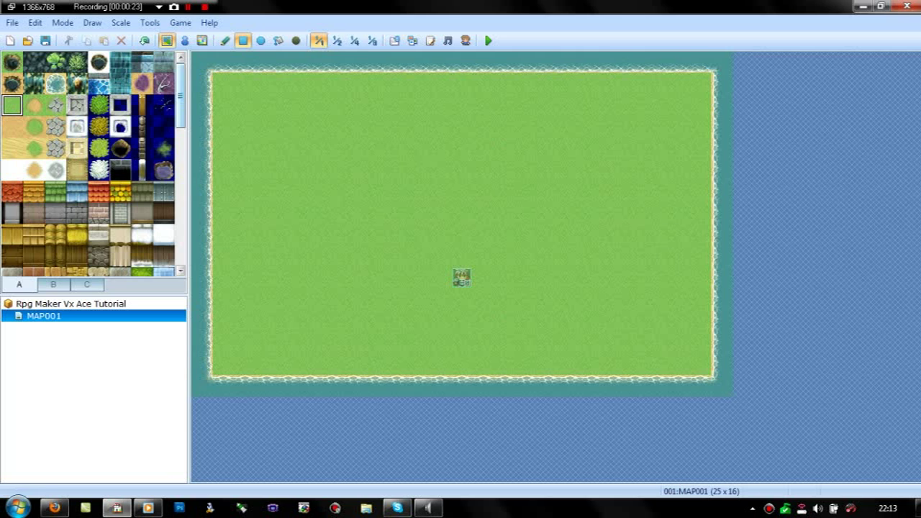
Step: Build a house near the map's upper edge from a grey brick wall 6 by 2 tiles and a one-row cream roof above it
click(77, 213)
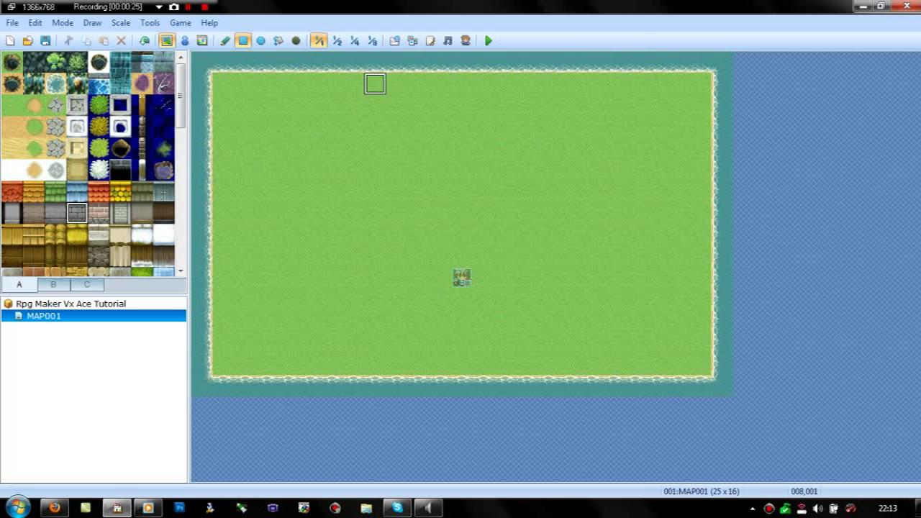
drag(396, 105, 505, 126)
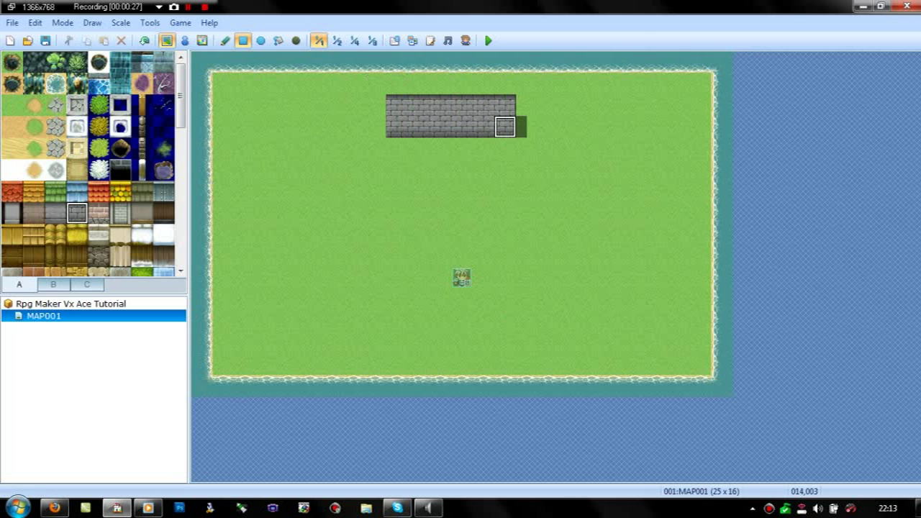
click(77, 191)
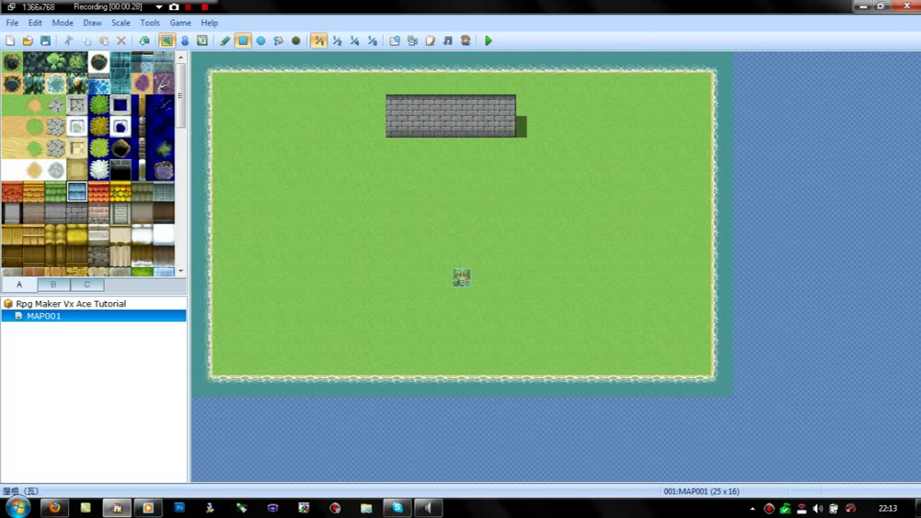
click(120, 235)
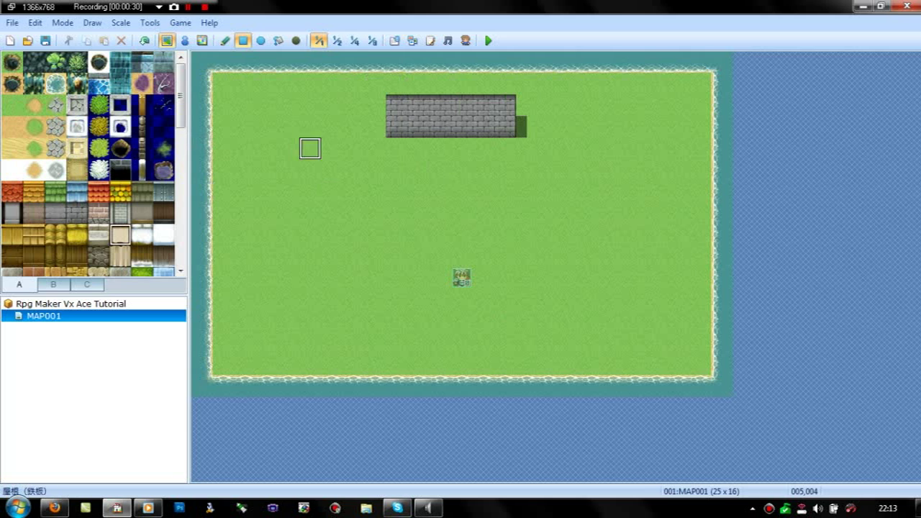
drag(396, 84, 504, 83)
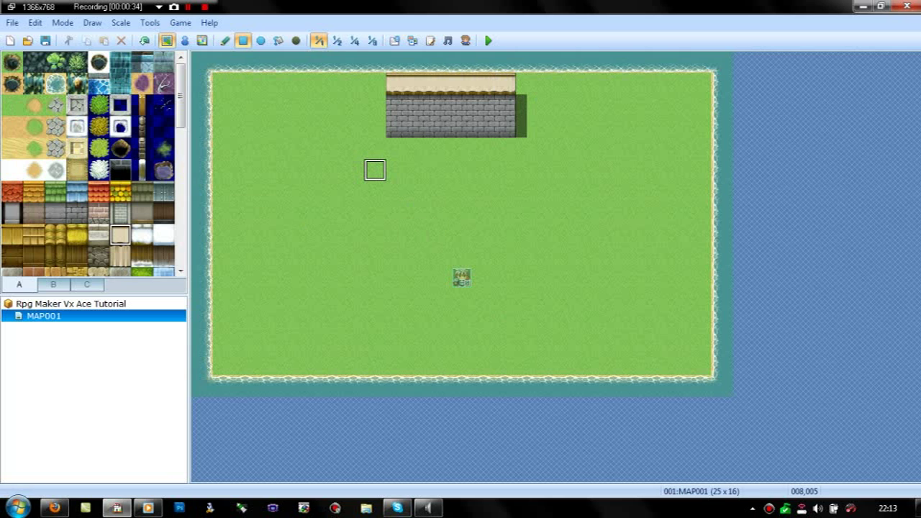
Step: Lay a wooden fence four tiles down from the house's lower-left corner and west to the shore, leaving a one-tile gap at 004,007
click(142, 105)
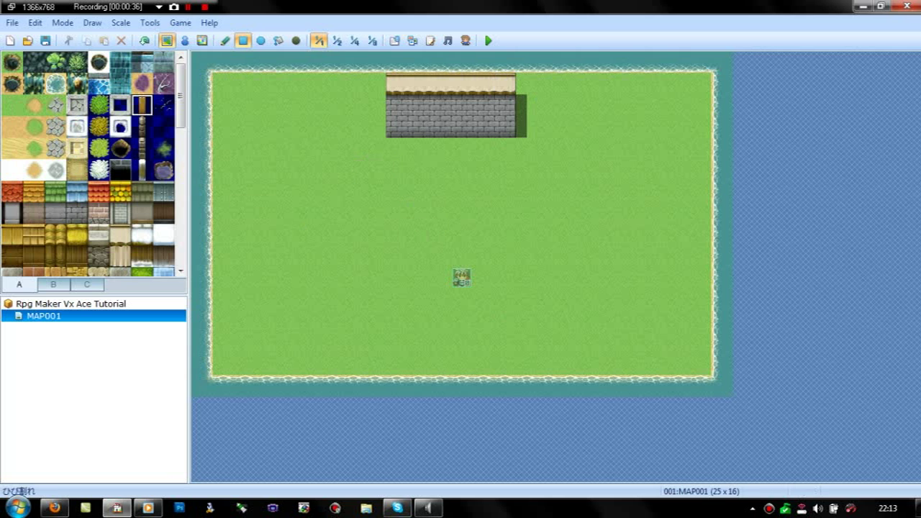
drag(397, 149, 397, 214)
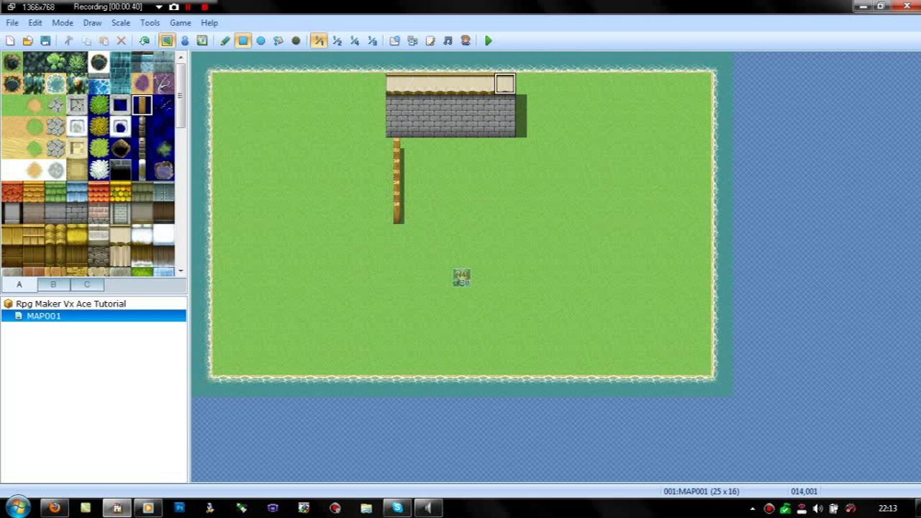
click(375, 214)
click(354, 213)
click(332, 213)
click(310, 213)
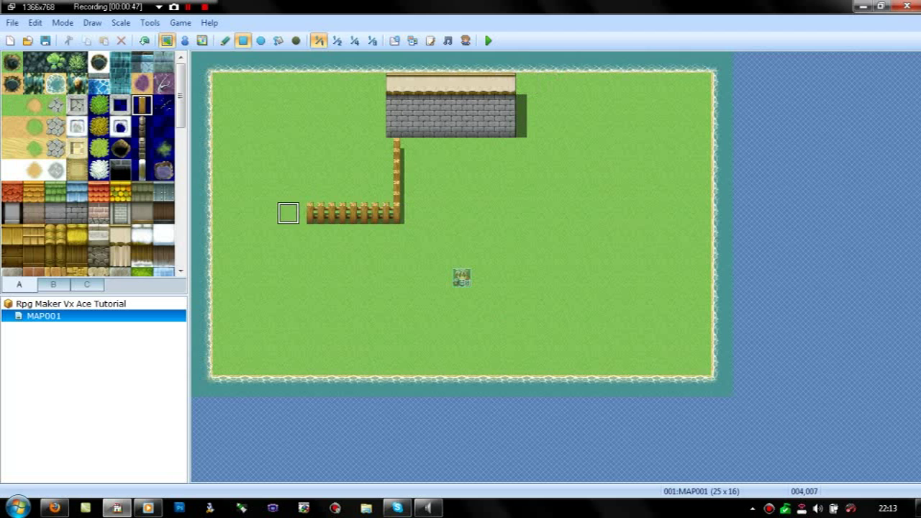
mouse_move(267, 213)
mouse_down()
mouse_move(181, 213)
mouse_move(224, 213)
mouse_up()
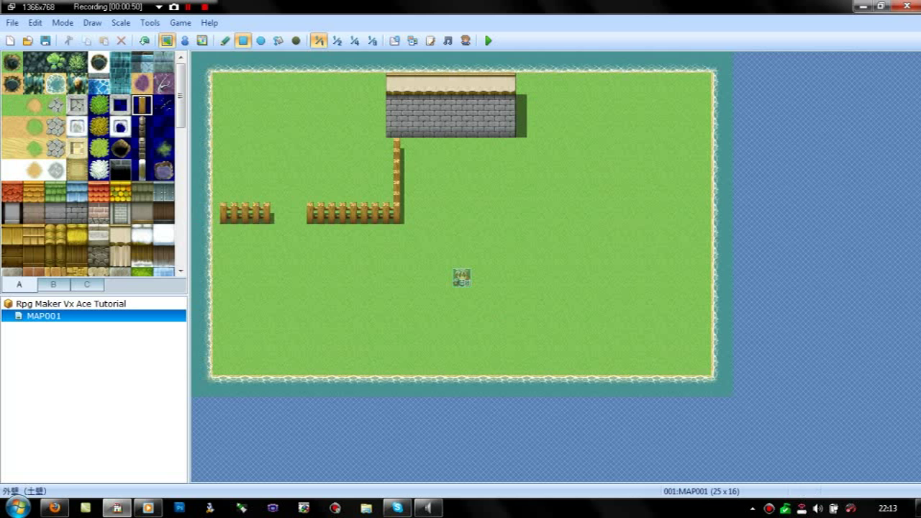
Step: Create a new event in the fence gap at 004,007 and choose the !Door2 sheet for its graphic
click(185, 40)
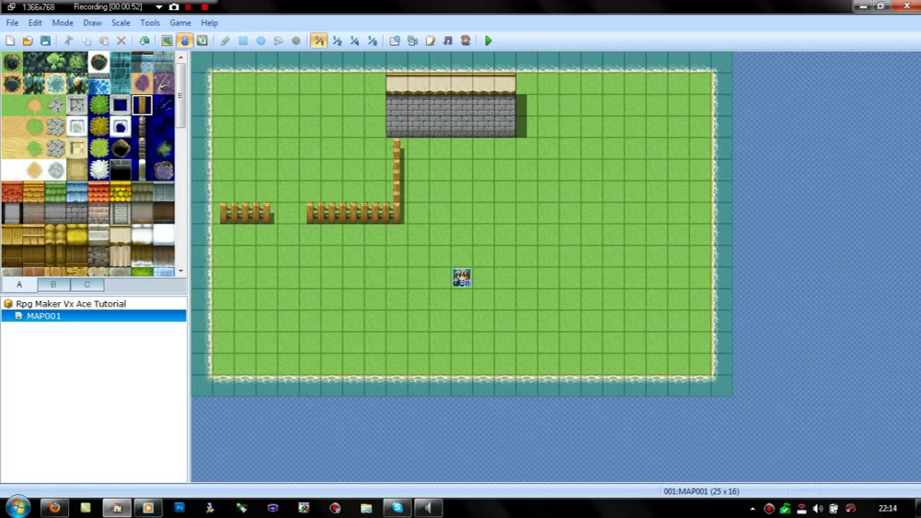
double_click(288, 213)
double_click(223, 314)
drag(372, 186, 372, 303)
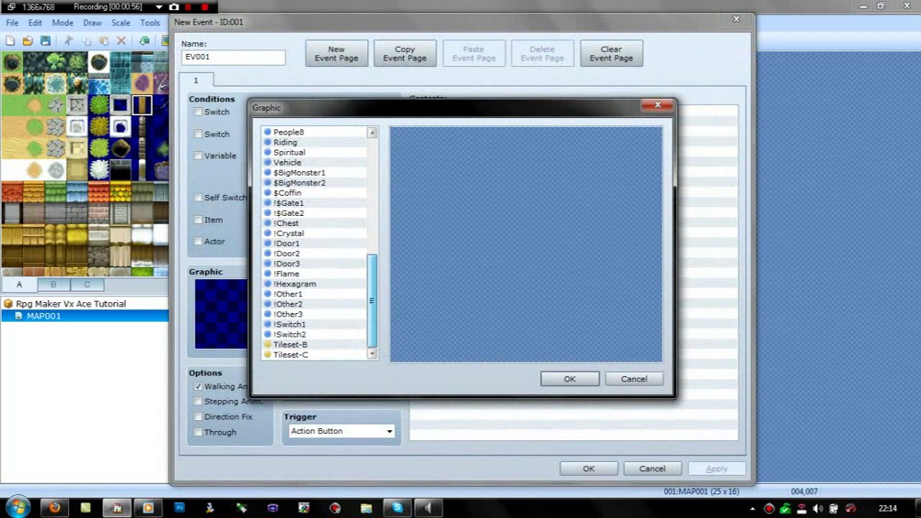
click(288, 304)
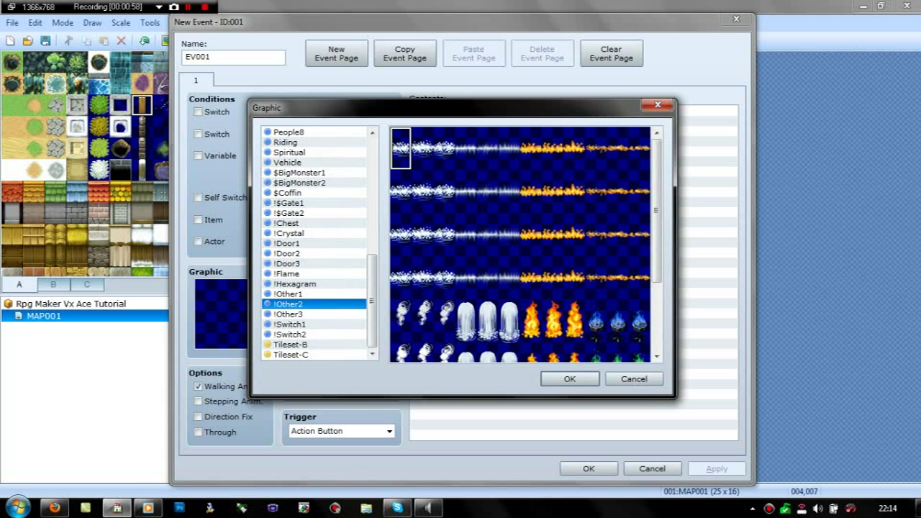
click(287, 243)
click(287, 263)
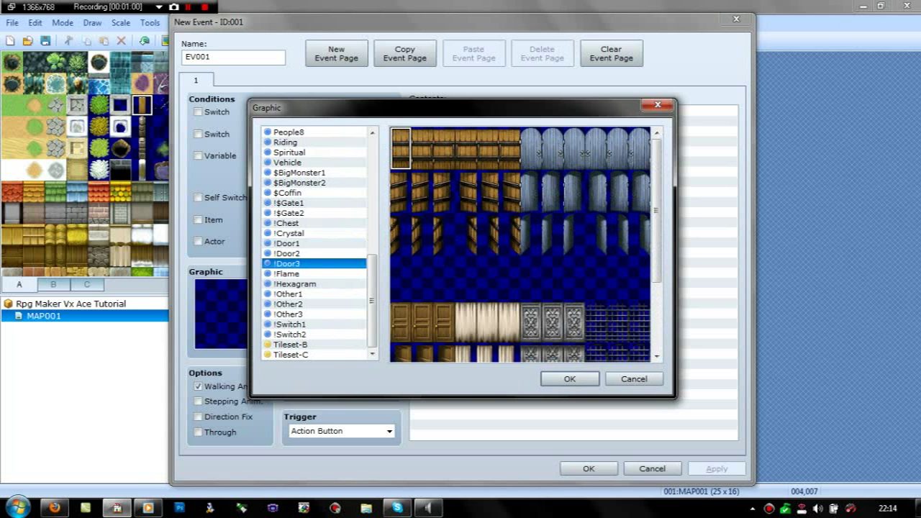
click(287, 274)
click(287, 264)
click(288, 243)
click(287, 253)
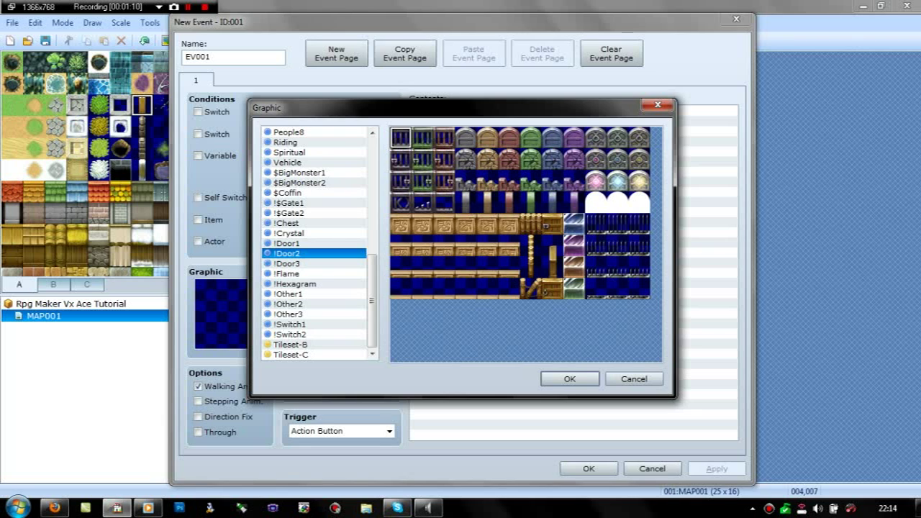
Step: Assign the closed grey arched door as the event's graphic and save the event
click(466, 138)
click(466, 159)
click(466, 202)
click(465, 181)
click(466, 159)
click(466, 137)
click(487, 137)
click(466, 137)
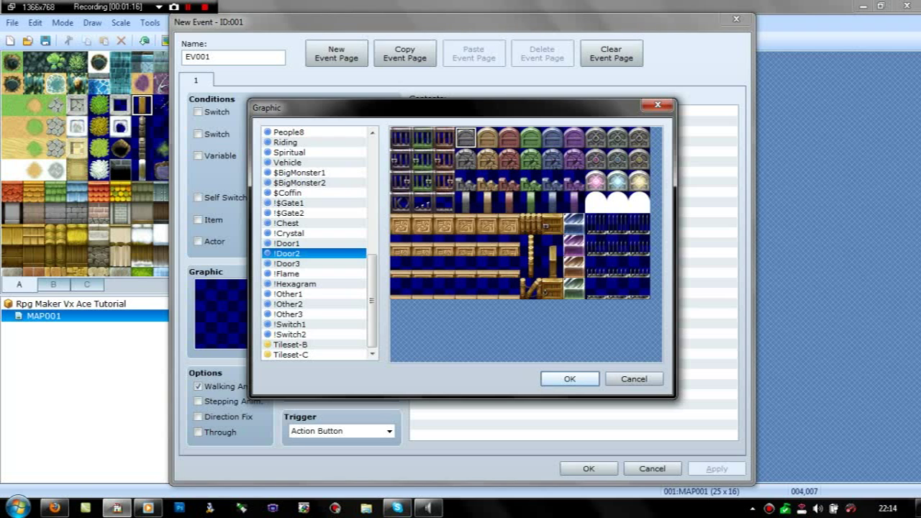
click(561, 380)
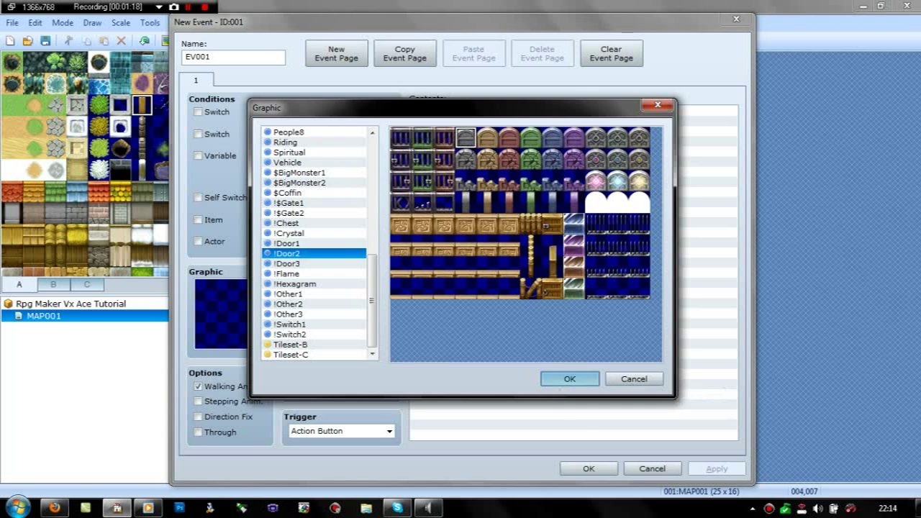
click(588, 468)
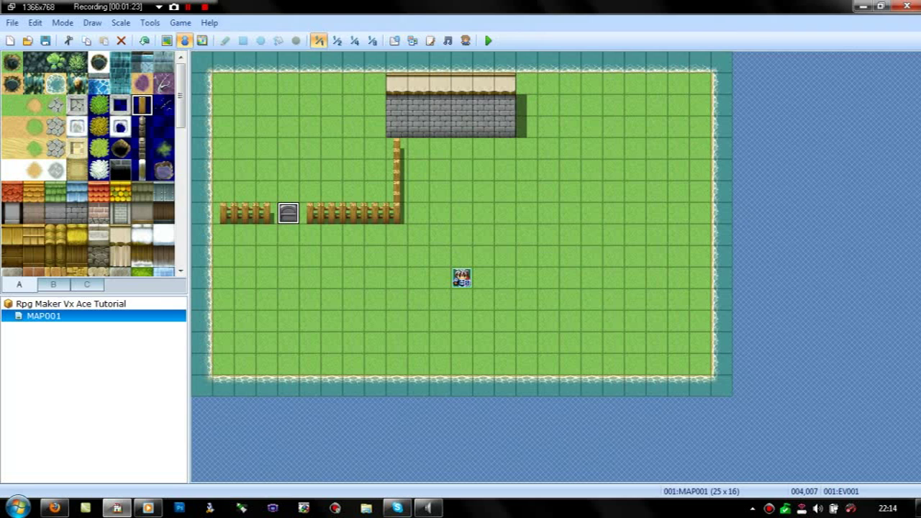
Step: Open the fence door event for editing, disabling Walking Anim. and enabling Direction Fix
double_click(289, 213)
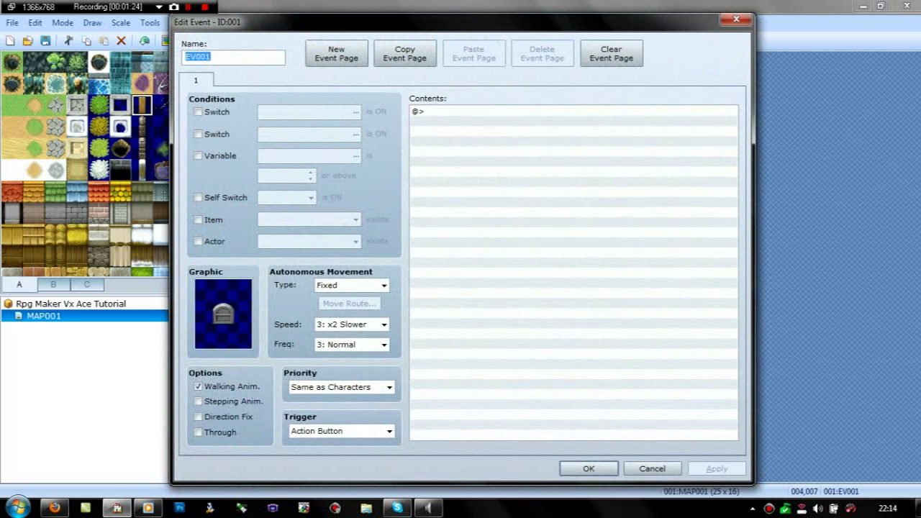
click(199, 387)
click(199, 417)
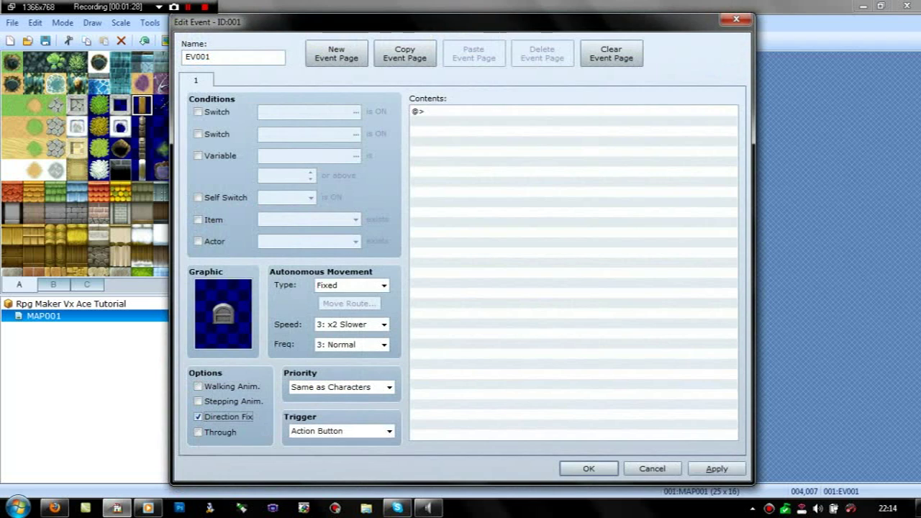
click(198, 387)
click(198, 417)
double_click(227, 316)
click(466, 160)
click(658, 106)
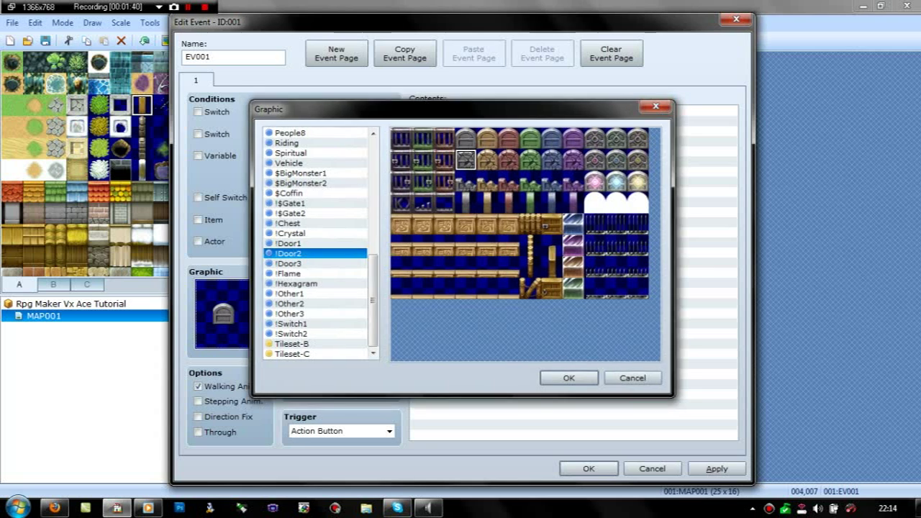
Step: Turn on Direction Fix and turn off Walking Anim. for the fence door event, and save it
click(200, 417)
click(199, 387)
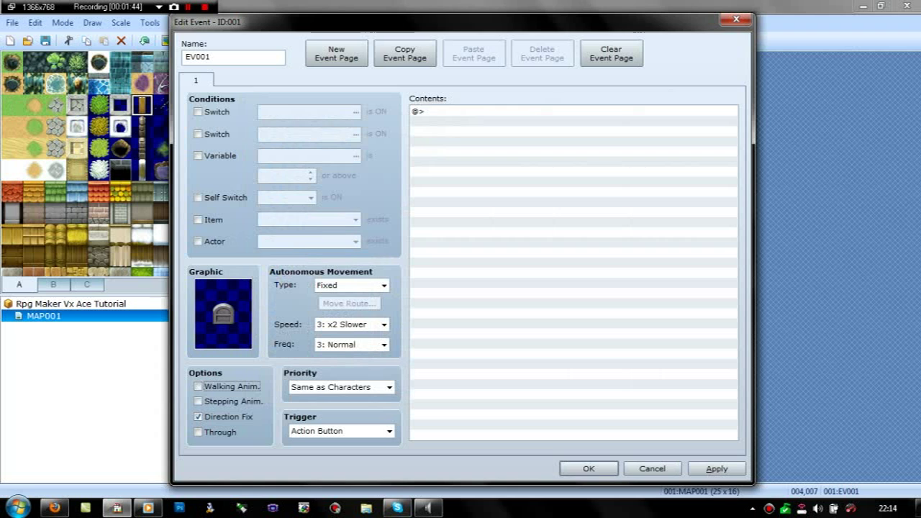
click(589, 468)
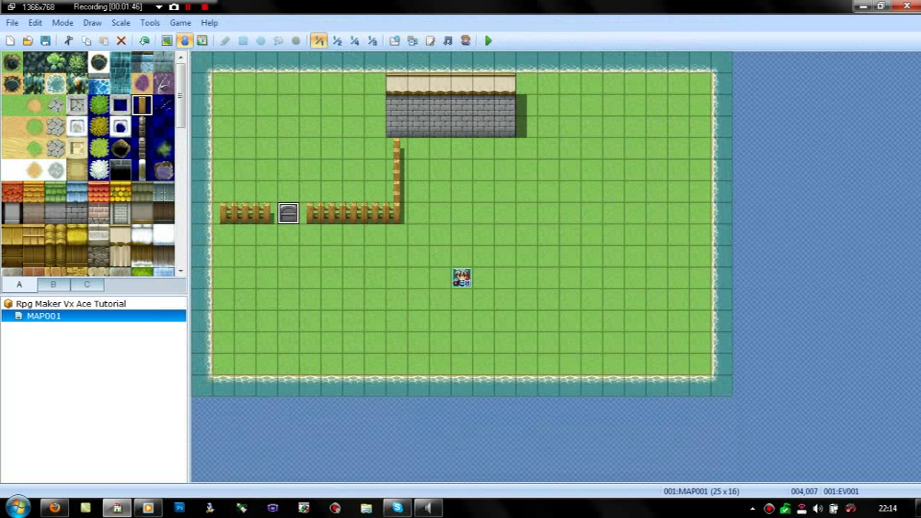
Step: Create a new event on the house's brick wall at 011,003 and open its graphic selection
double_click(440, 127)
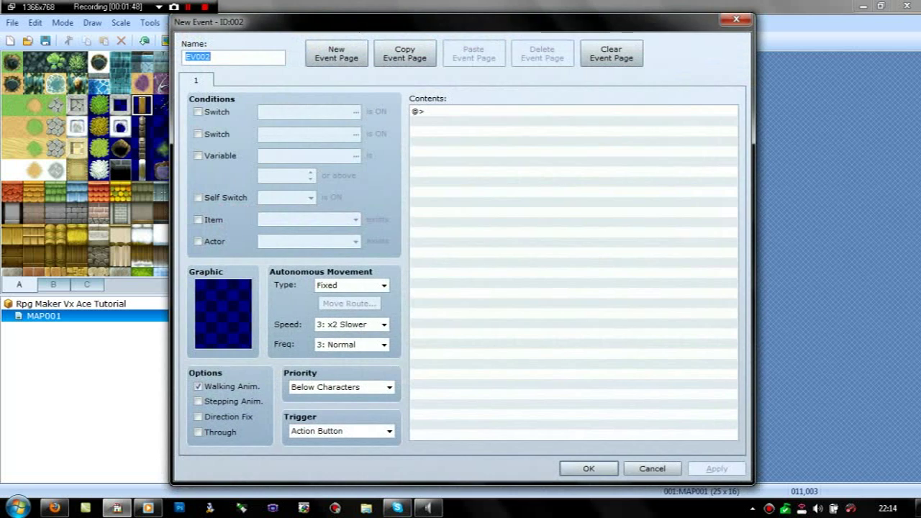
double_click(223, 315)
drag(372, 185, 372, 301)
Step: Look through the Tileset-B and Tileset-C graphics for one that suits the house wall event
click(290, 345)
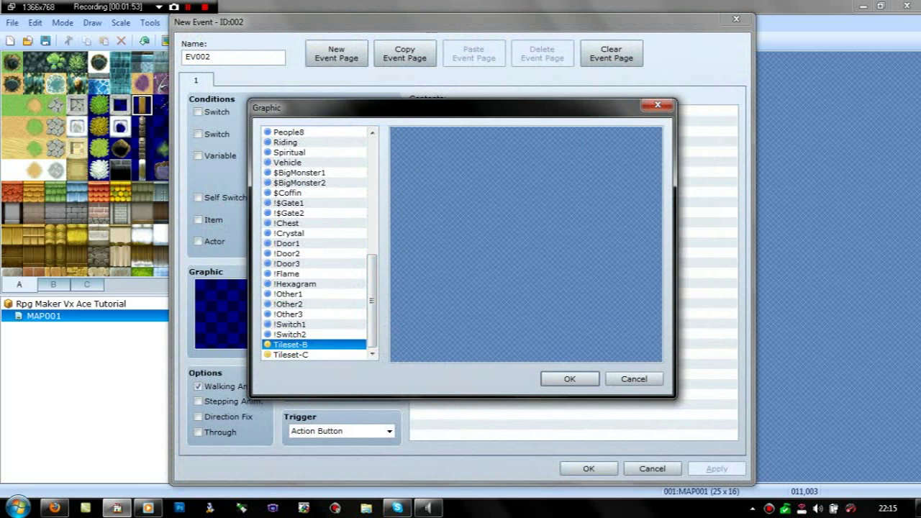
drag(656, 174, 656, 219)
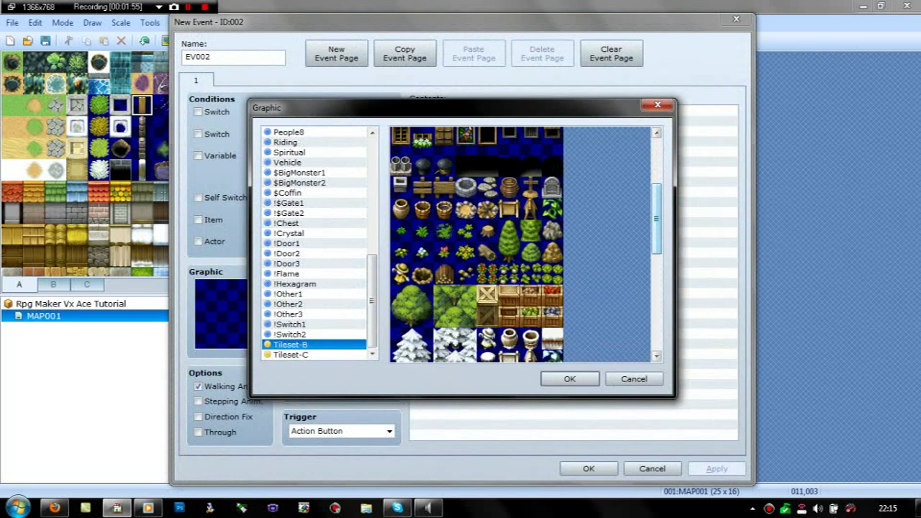
click(291, 355)
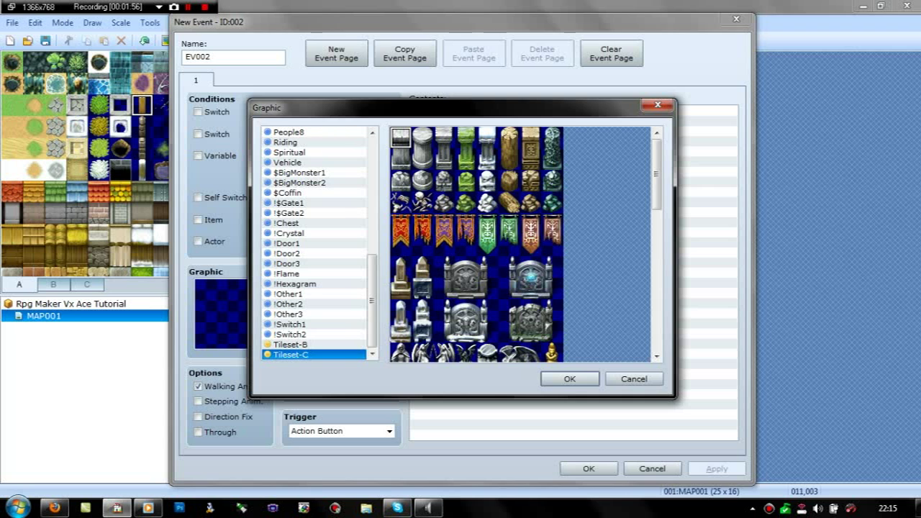
scroll(477, 244, down, 5)
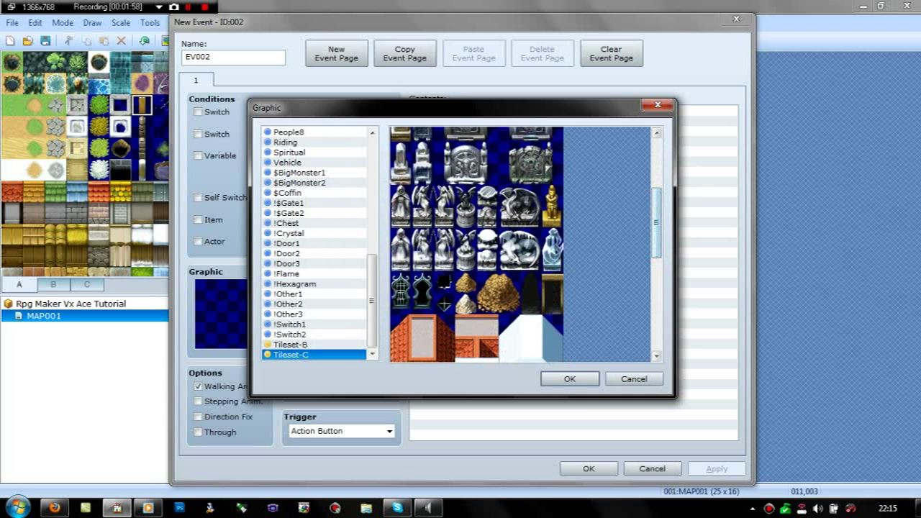
drag(657, 223, 657, 173)
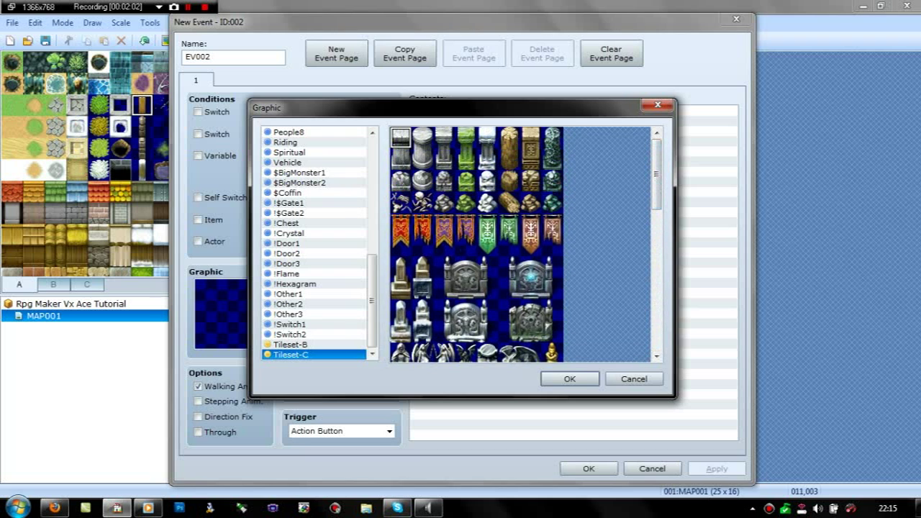
click(290, 345)
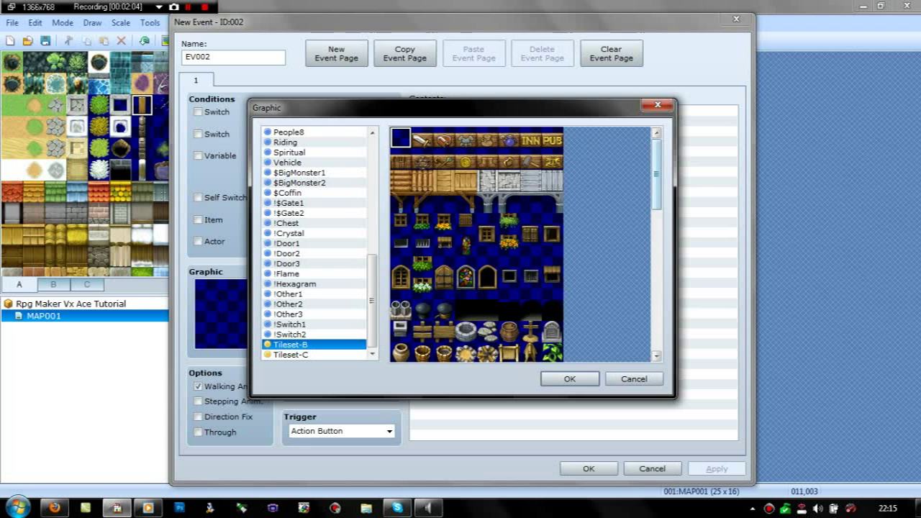
scroll(477, 245, down, 5)
scroll(477, 245, down, 5)
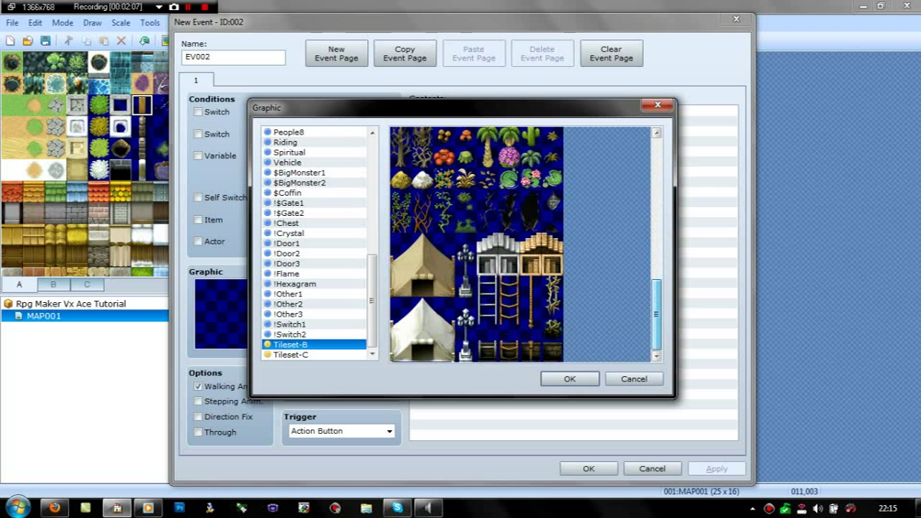
Step: Look through the !Other and !Switch graphic sets for one that suits the house wall event
click(289, 315)
click(289, 305)
click(289, 294)
mouse_move(372, 301)
mouse_down()
mouse_move(373, 184)
mouse_move(372, 302)
mouse_up()
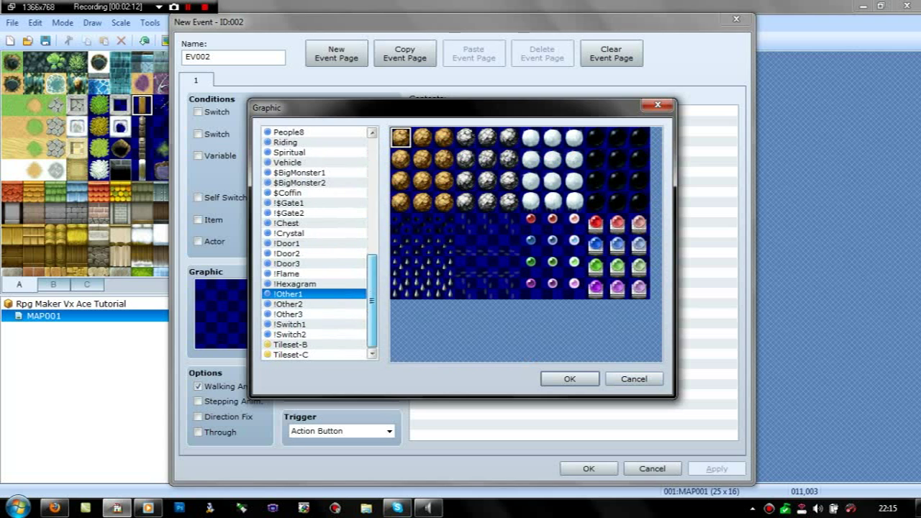
key(Down)
key(Down)
key(Down)
key(Down)
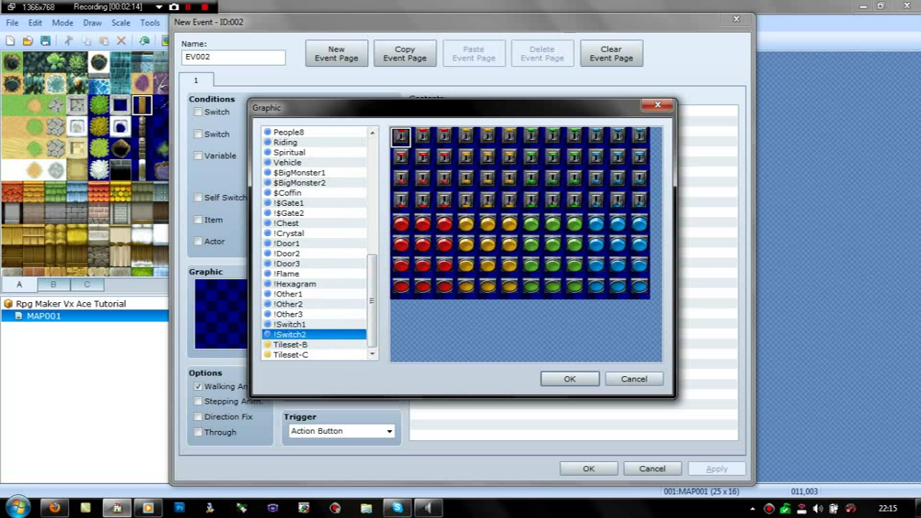
key(Down)
key(Up)
key(Up)
key(Up)
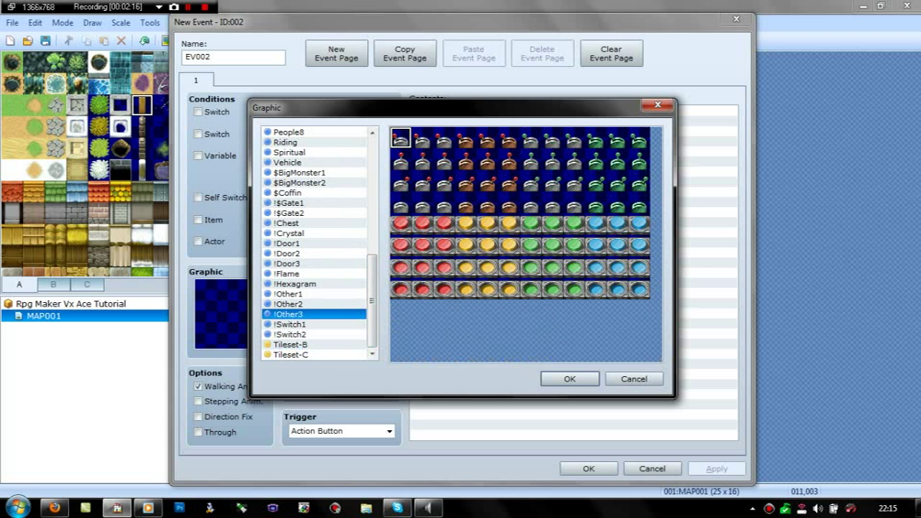
key(Up)
key(Down)
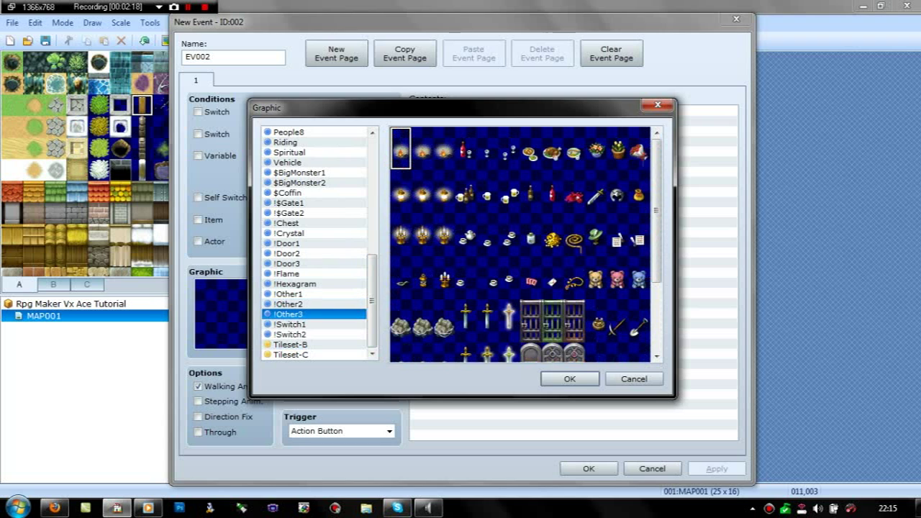
drag(657, 210, 657, 279)
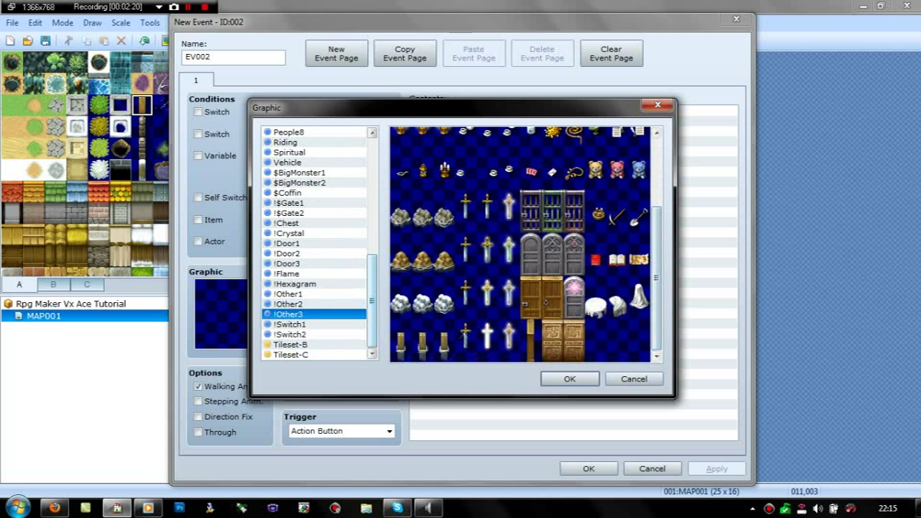
click(288, 274)
key(Down)
key(Down)
key(Down)
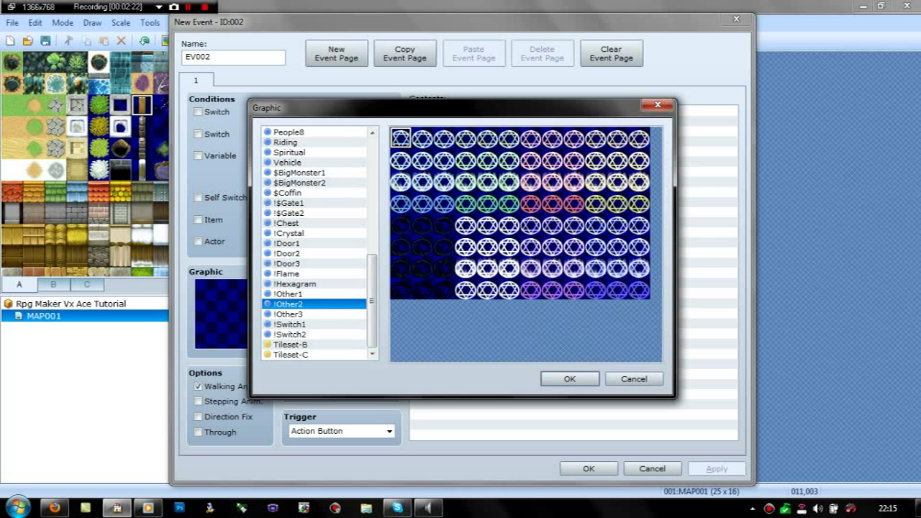
Step: Browse the character graphic sets from !$Gate1 back to Behavior1 for one that fits the wall event
click(289, 203)
drag(373, 300, 372, 255)
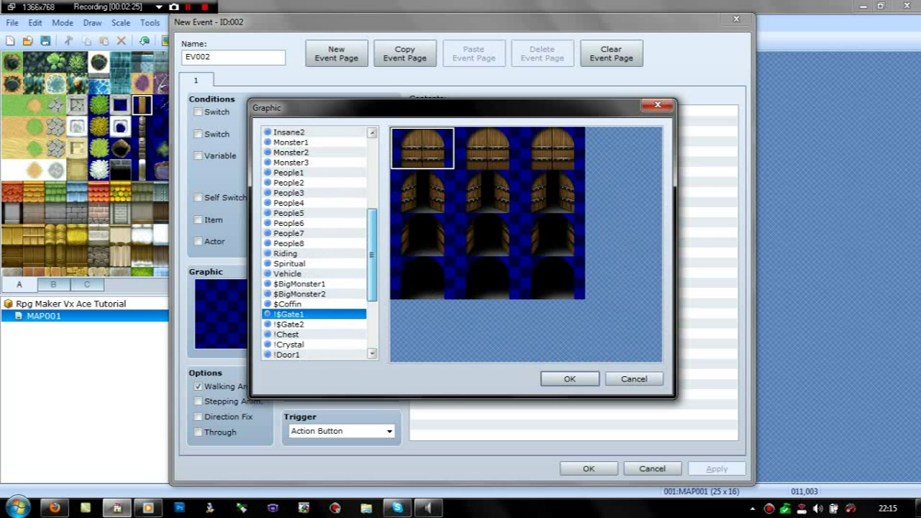
click(288, 274)
key(Up)
key(Up)
key(Up)
key(Up)
key(Up)
key(Up)
key(Up)
key(Up)
key(Up)
key(Up)
key(Up)
key(Up)
key(Up)
key(Up)
key(Up)
key(Up)
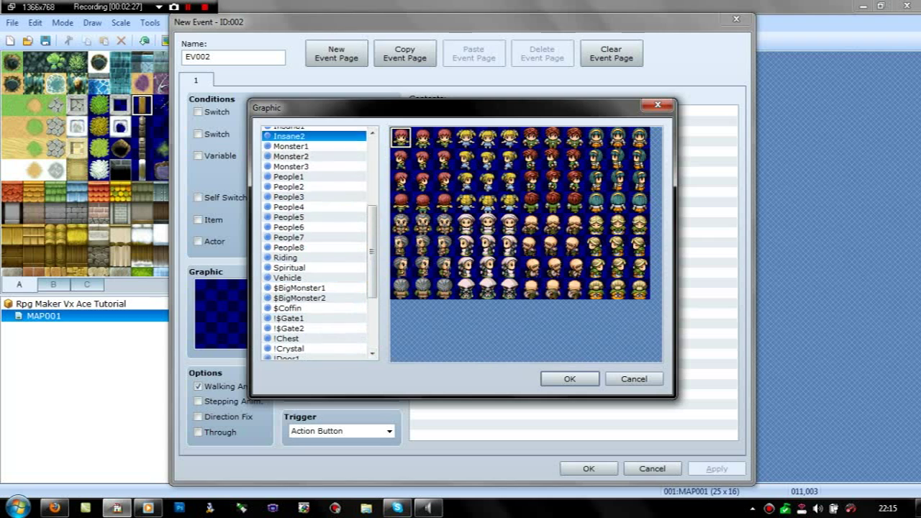
key(Up)
key(Up)
key(Up)
key(Up)
key(Up)
key(Up)
key(Up)
key(Up)
key(Up)
key(Up)
key(Up)
key(Up)
key(Up)
key(Up)
key(Up)
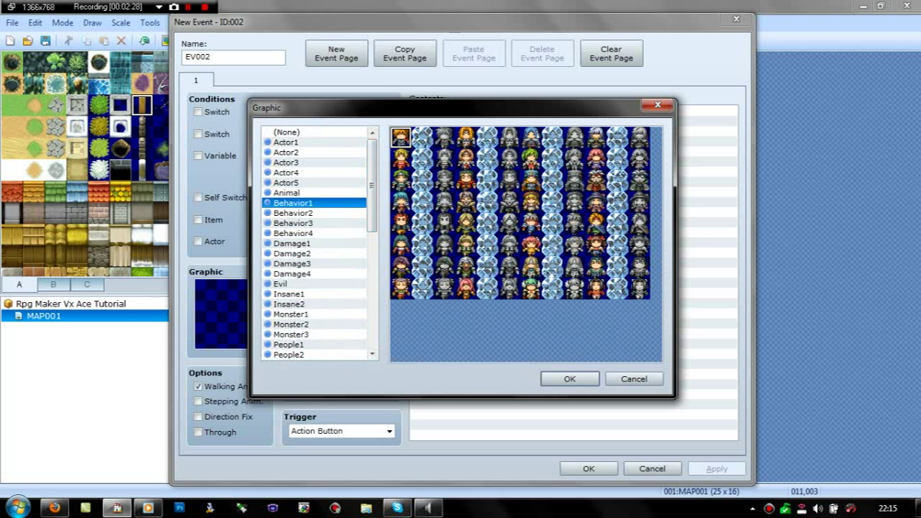
Step: Recheck the Tileset-B and Tileset-C graphics, and close the graphic selection and the new event without choosing one
drag(372, 186, 372, 301)
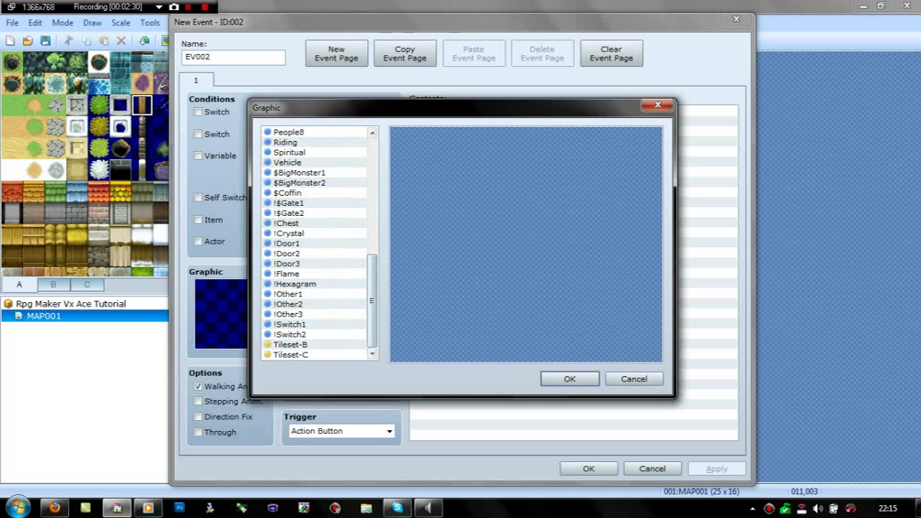
click(291, 345)
key(Down)
key(Up)
key(Down)
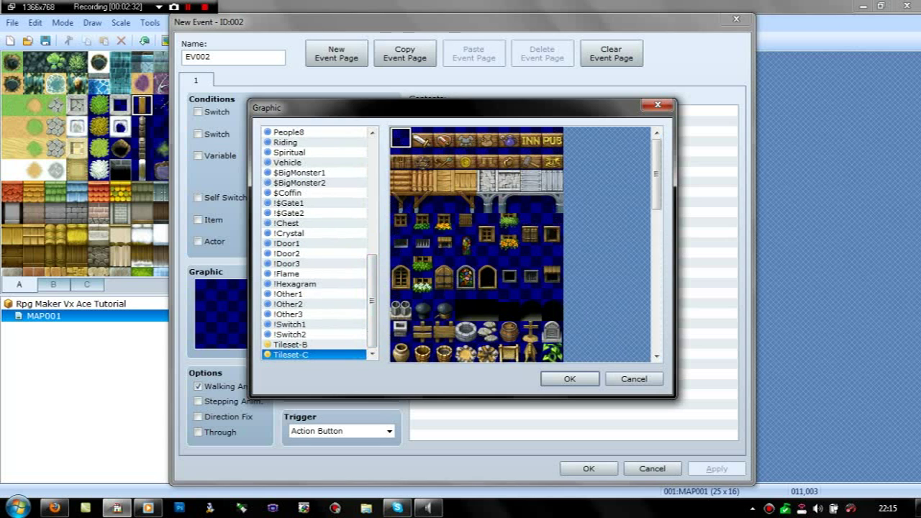
drag(657, 174, 656, 257)
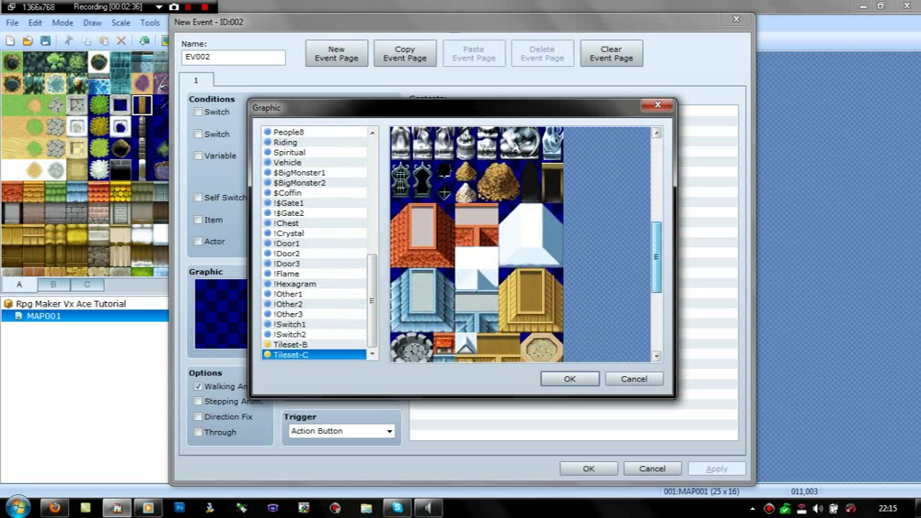
scroll(476, 245, down, 4)
click(657, 105)
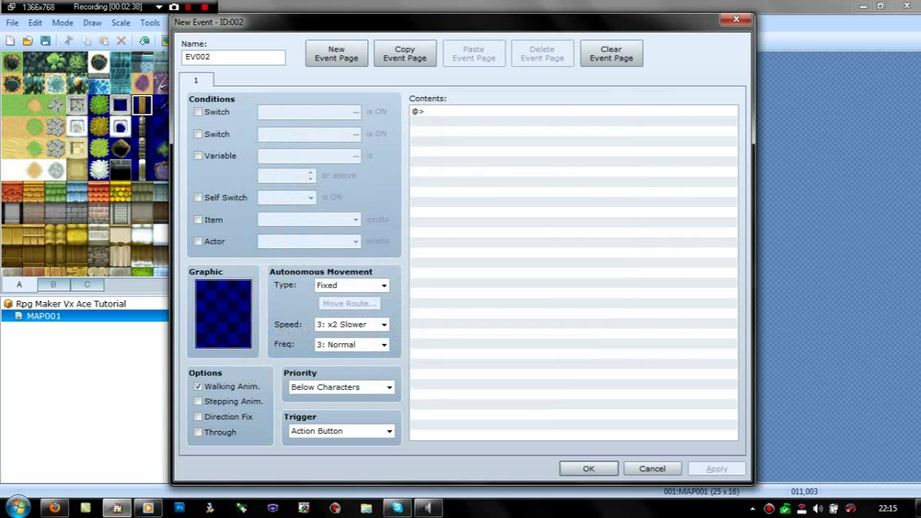
key(Return)
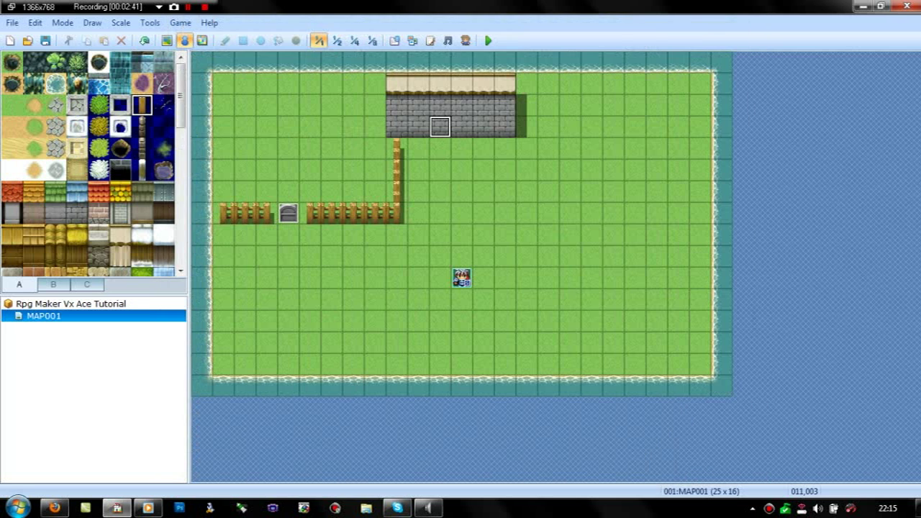
Step: Check the map's B and C tiles and change MAP001's tileset to 004:Dungeon
click(53, 285)
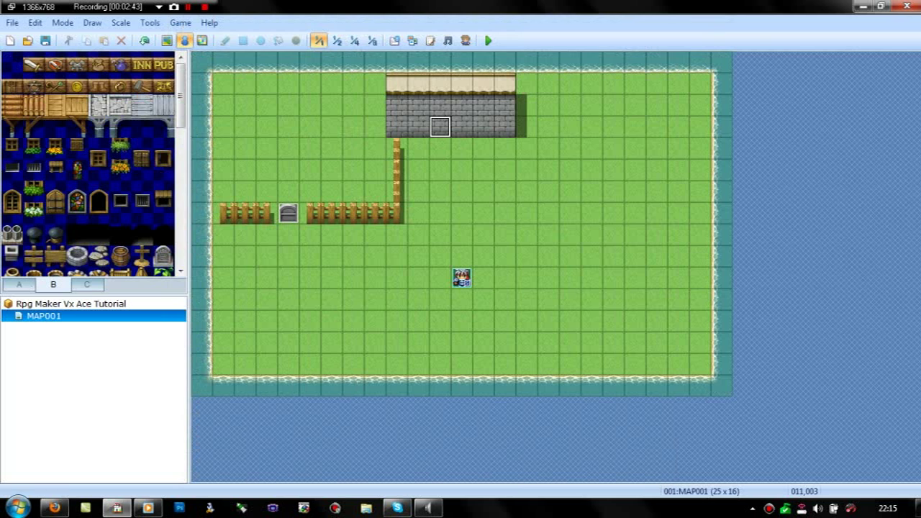
drag(181, 95, 181, 233)
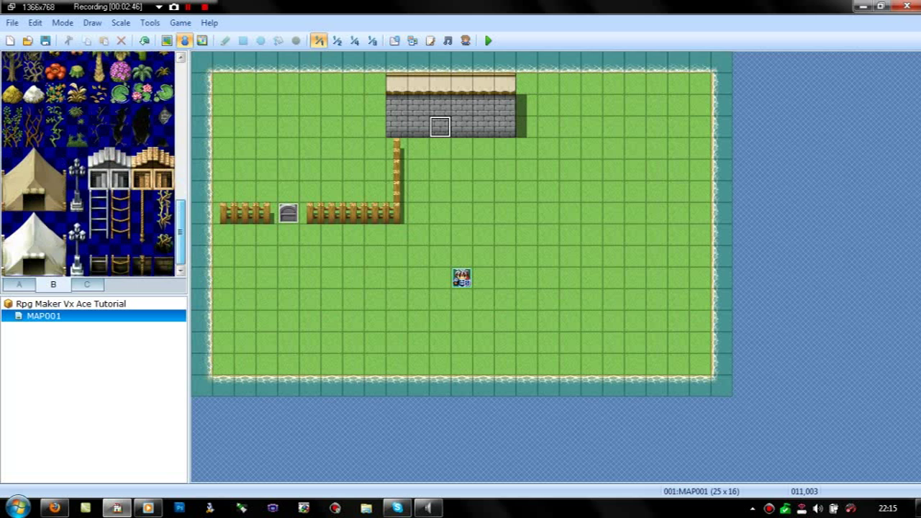
click(87, 285)
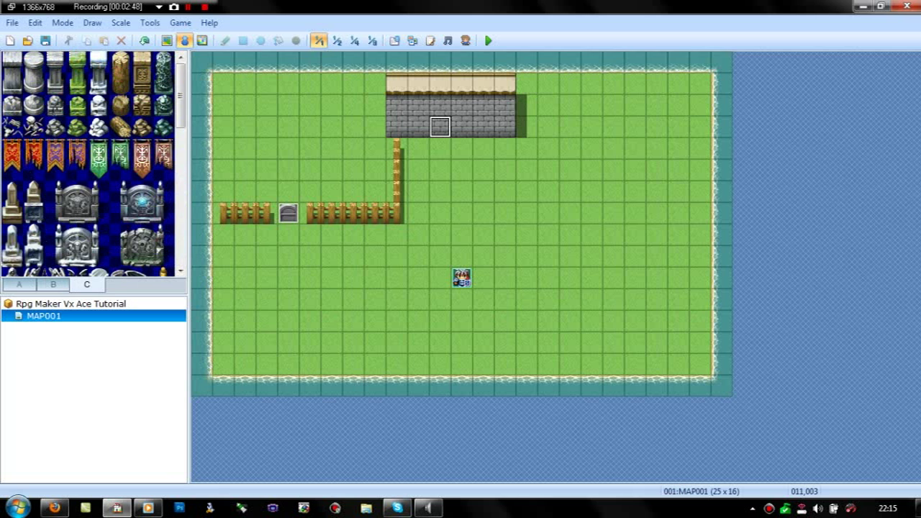
double_click(44, 316)
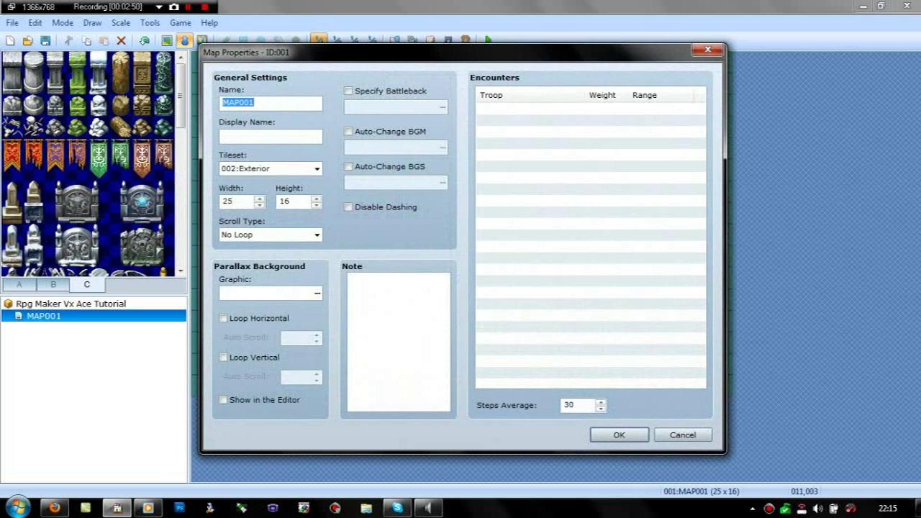
click(317, 170)
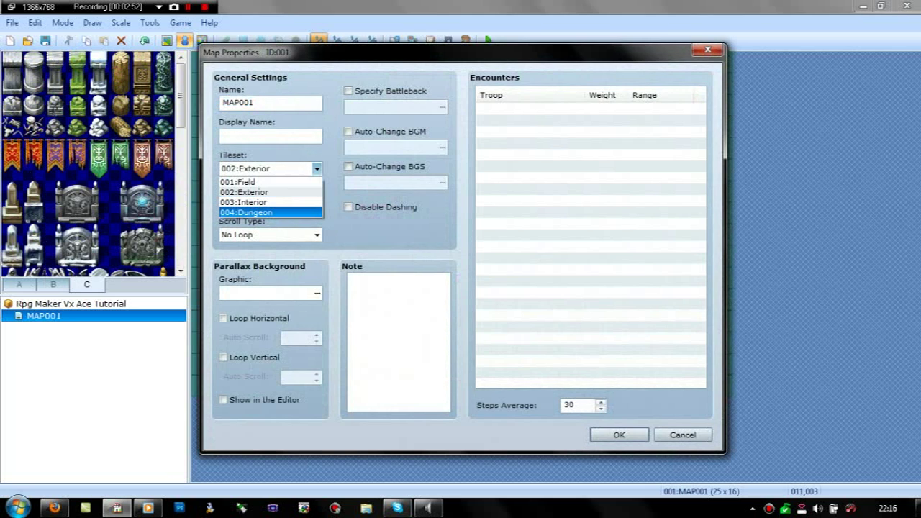
click(246, 212)
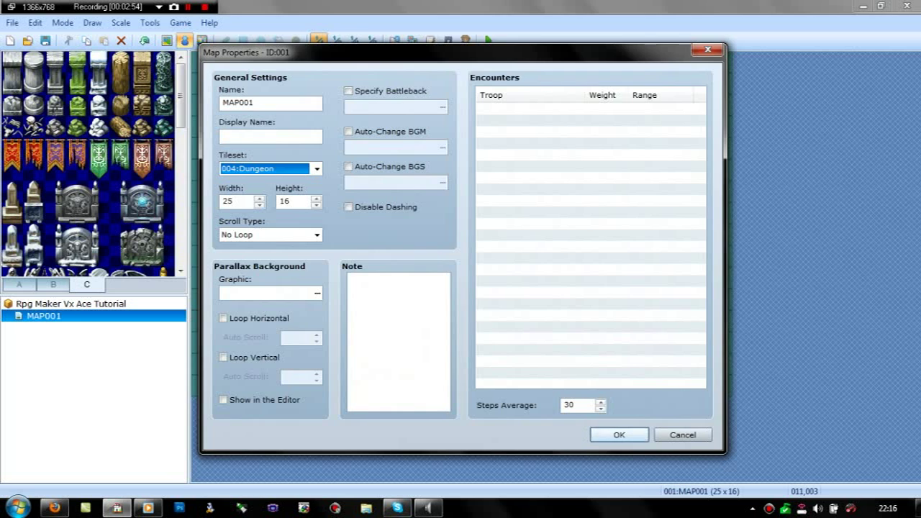
click(620, 434)
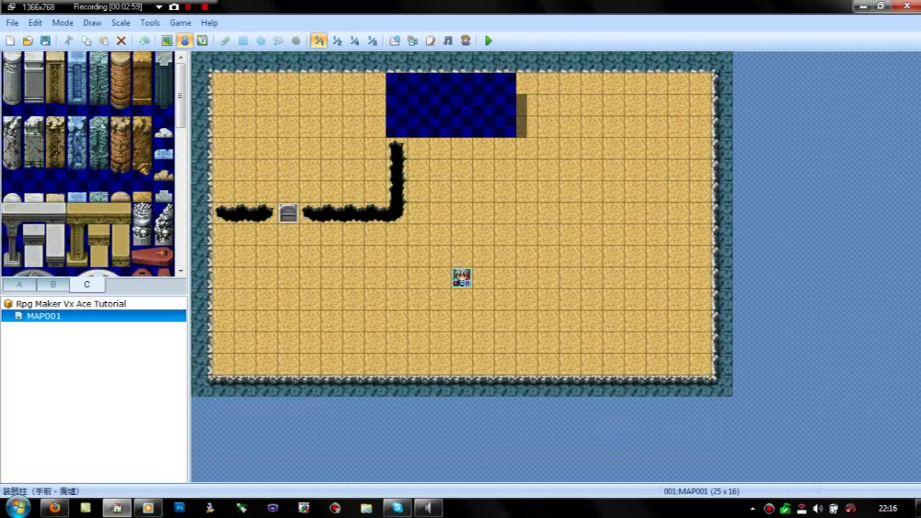
Step: Repaint the house's two wall rows with the dark brown brick tile and its roof row with the yellow stone tile
click(20, 285)
click(55, 234)
click(56, 256)
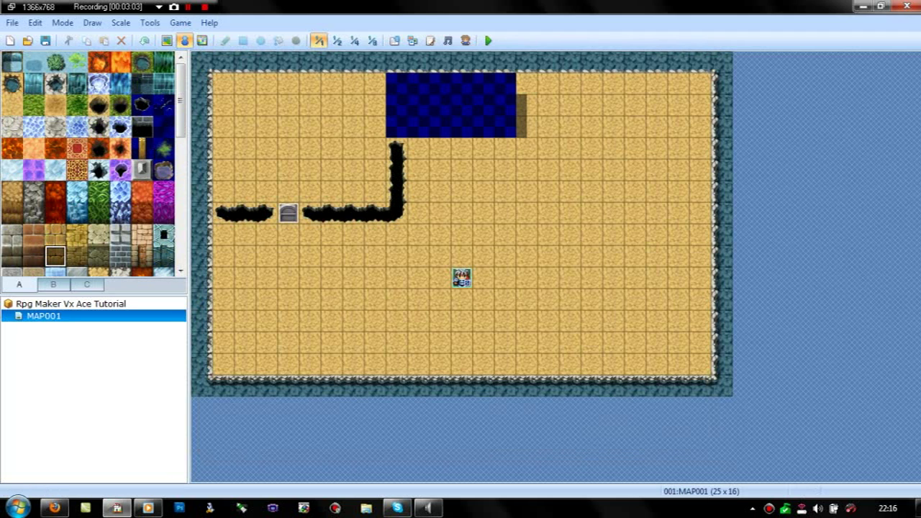
click(167, 41)
mouse_move(397, 127)
mouse_down()
mouse_move(440, 127)
mouse_move(505, 105)
mouse_up()
click(77, 235)
drag(396, 84, 505, 84)
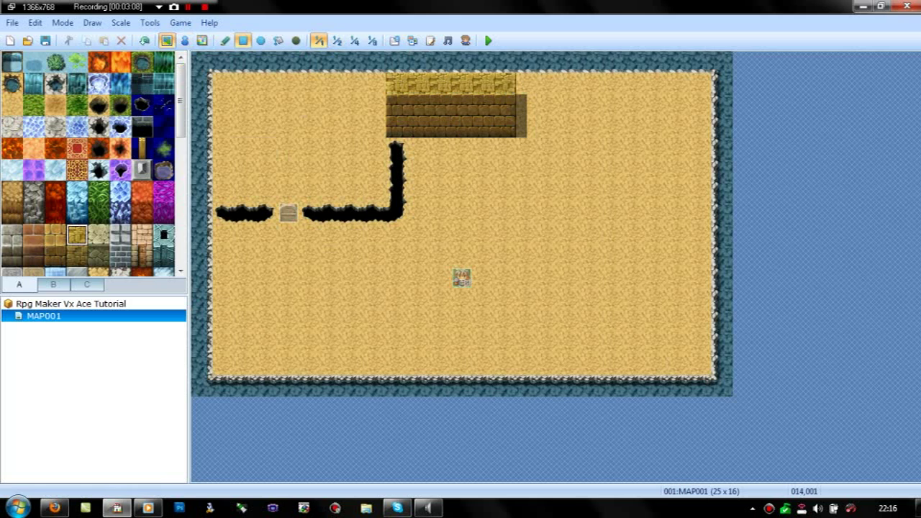
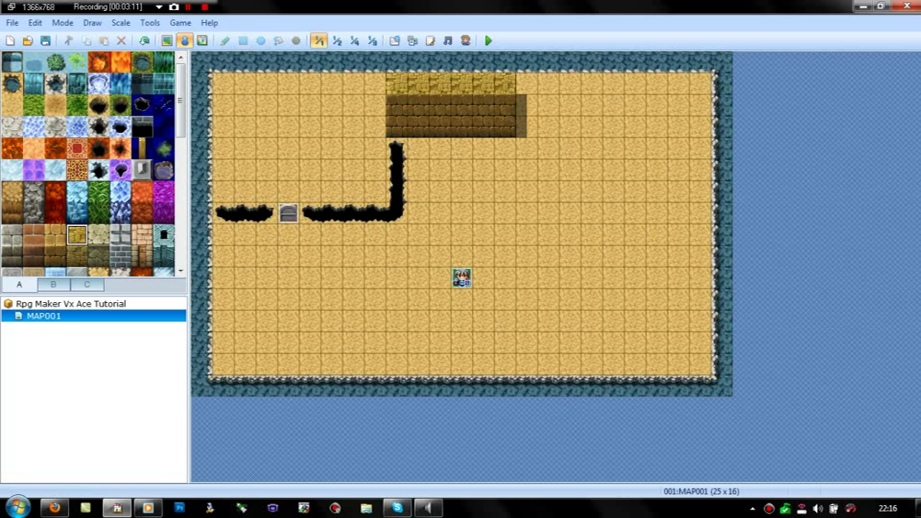
Step: Open the graphic selection for a new event on the house wall at 011,003 and look through Tileset-B and Tileset-C
double_click(224, 314)
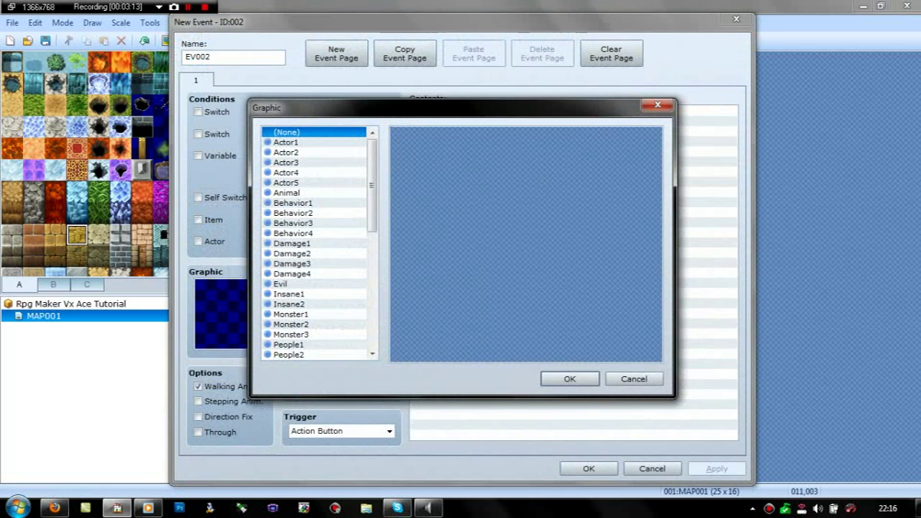
drag(372, 184, 372, 303)
click(291, 344)
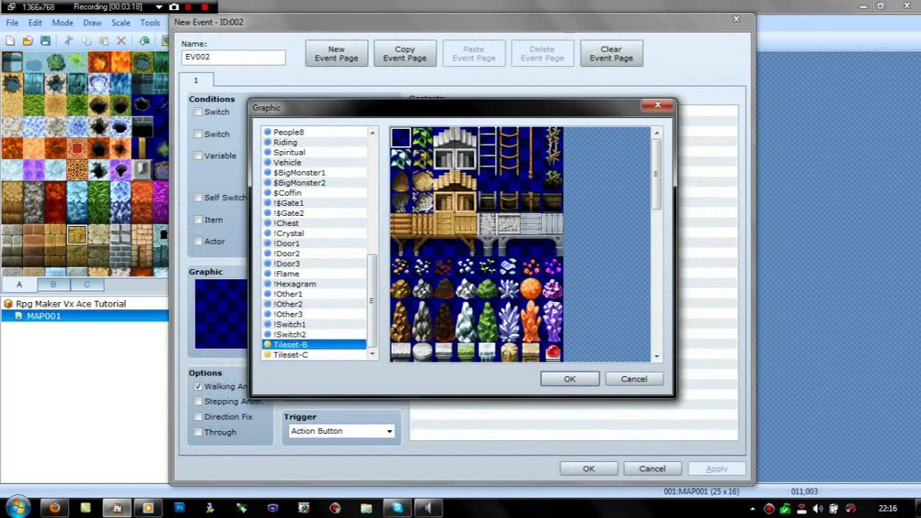
click(291, 354)
scroll(475, 245, down, 10)
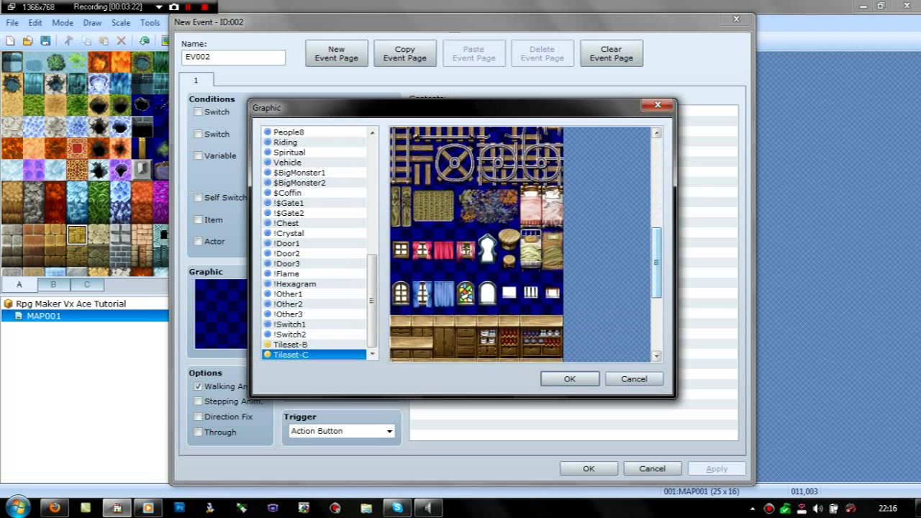
scroll(477, 244, down, 3)
scroll(477, 245, up, 13)
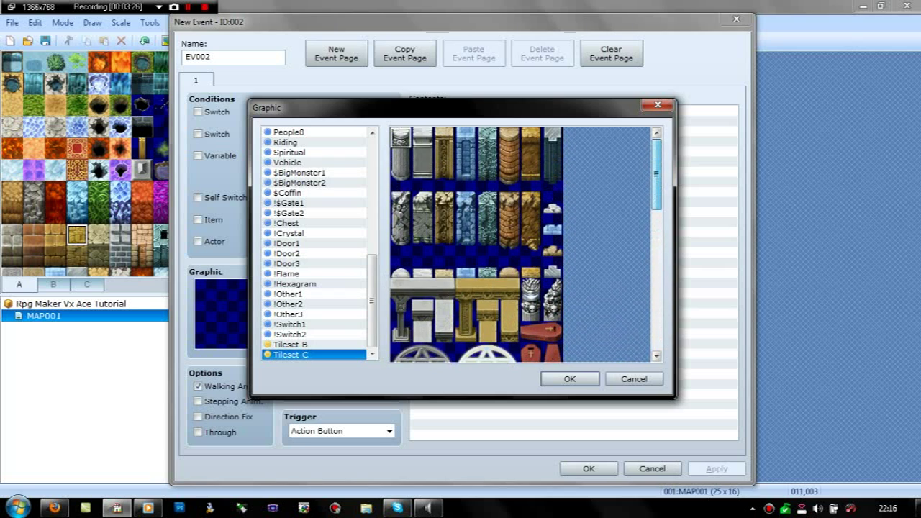
scroll(477, 245, down, 10)
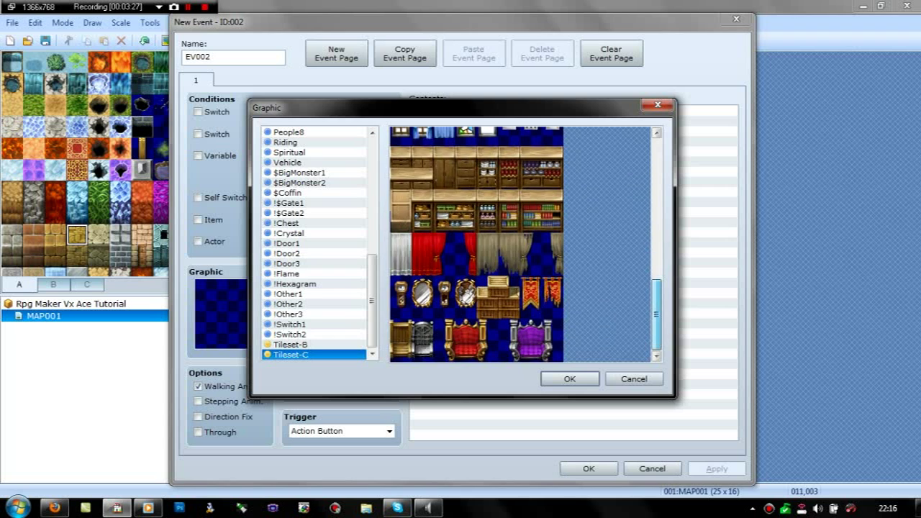
scroll(476, 245, up, 5)
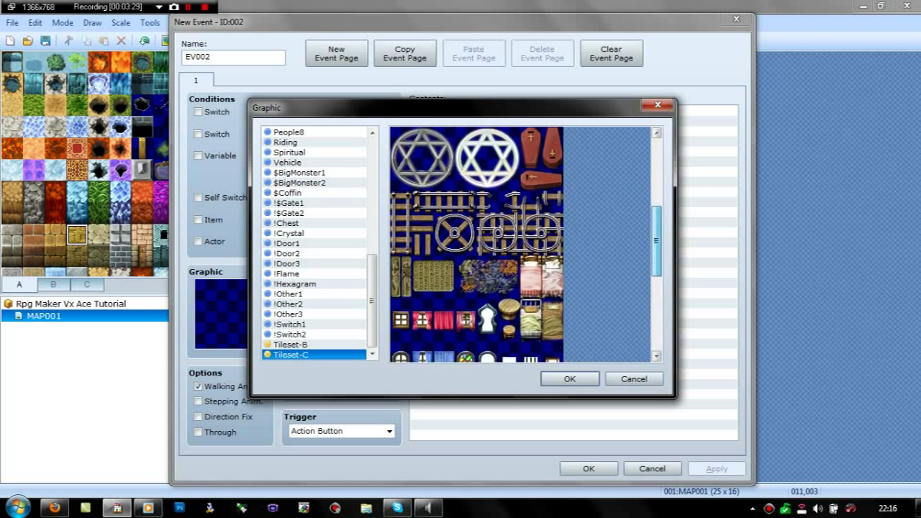
scroll(477, 245, down, 4)
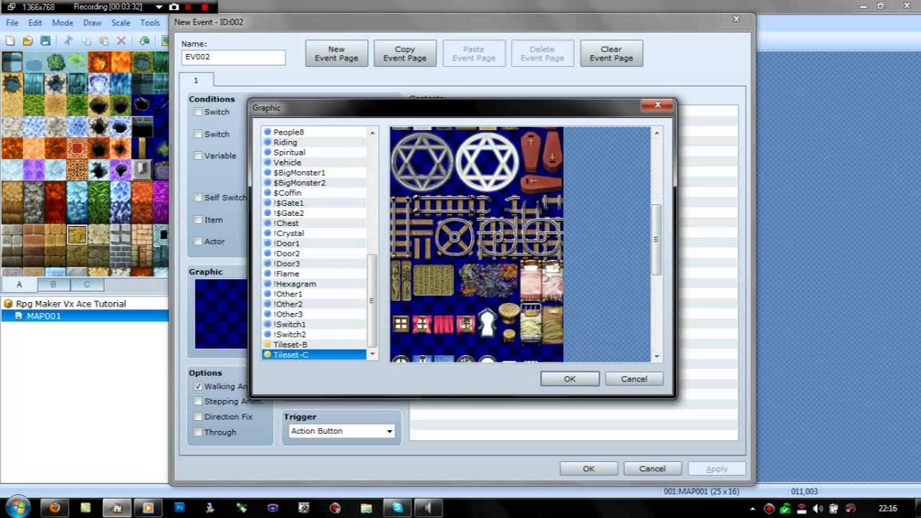
Step: Set the new wall event's graphic to the grey stone plaque from Tileset-B
click(303, 345)
drag(657, 173, 657, 209)
scroll(477, 245, down, 5)
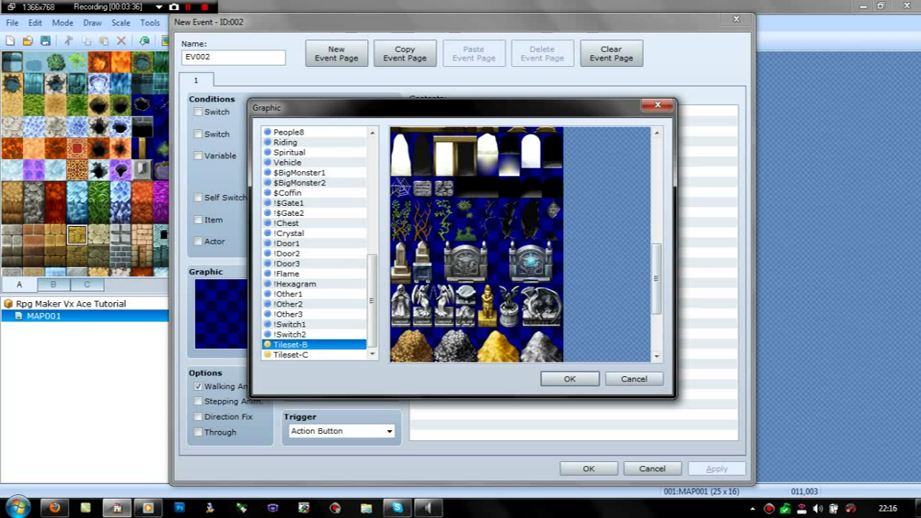
click(422, 187)
click(570, 379)
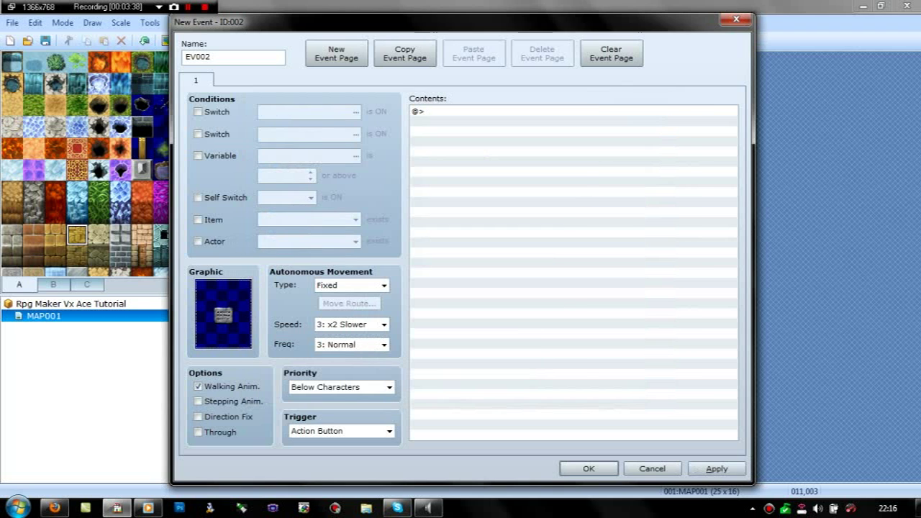
Step: Add a Show Text command to the wall plaque event with the message "There is a tablet here, what do you do?"
double_click(496, 113)
click(503, 129)
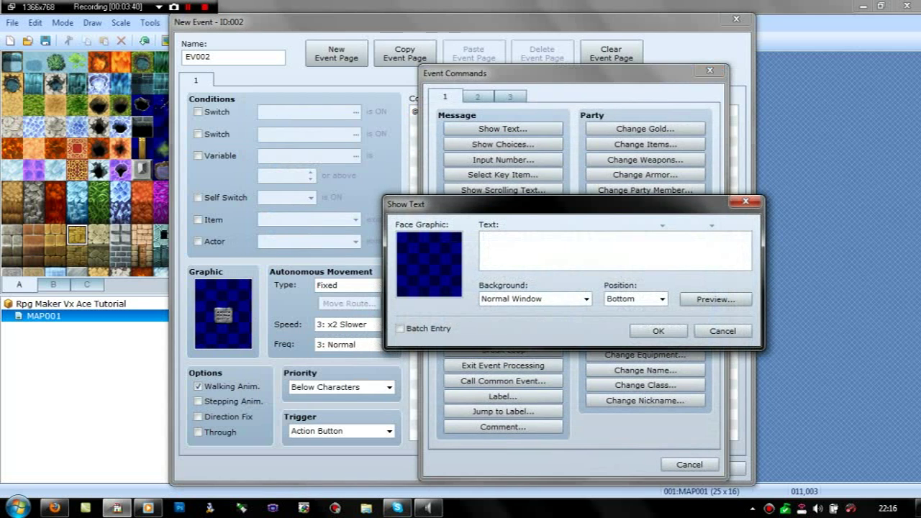
text(There )
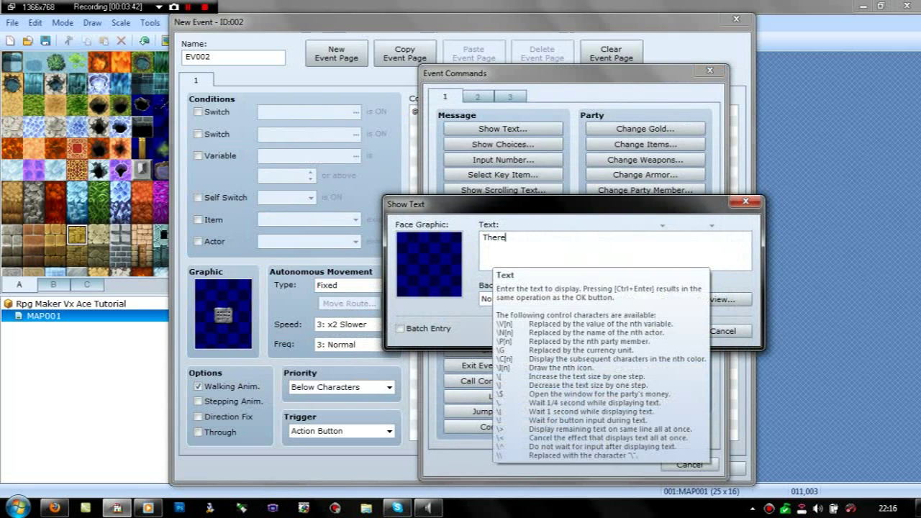
text(is a tablet here , what do )
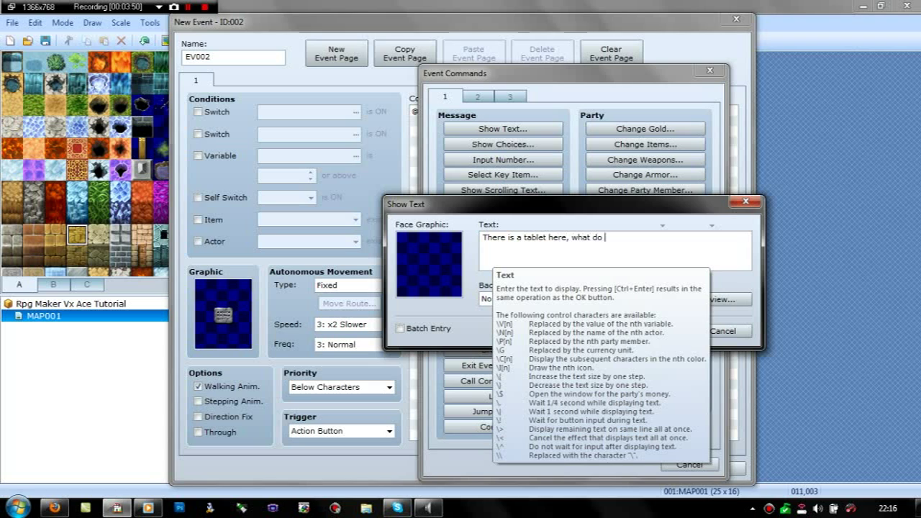
text(you do?)
click(658, 332)
Step: Add a Show Choices command offering "Destroy the tablet" and "Nothing", and save the plaque event
double_click(504, 132)
click(503, 145)
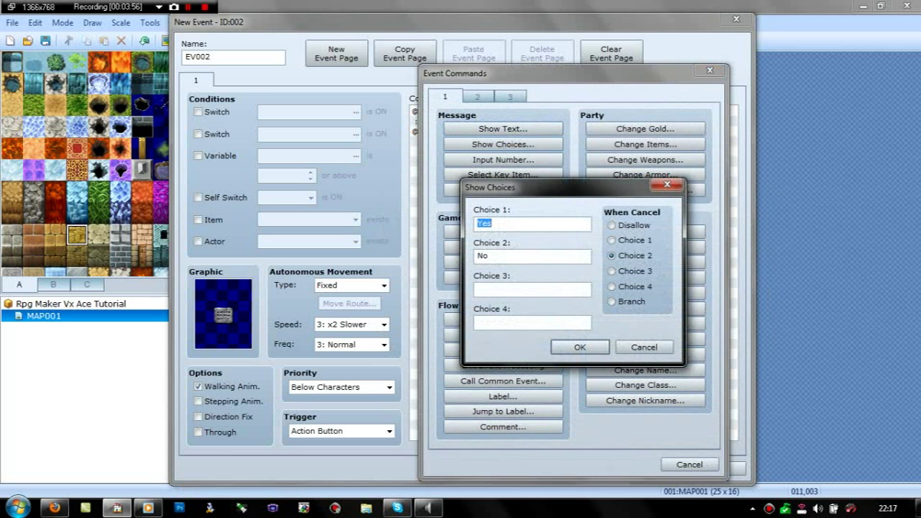
text(Destro)
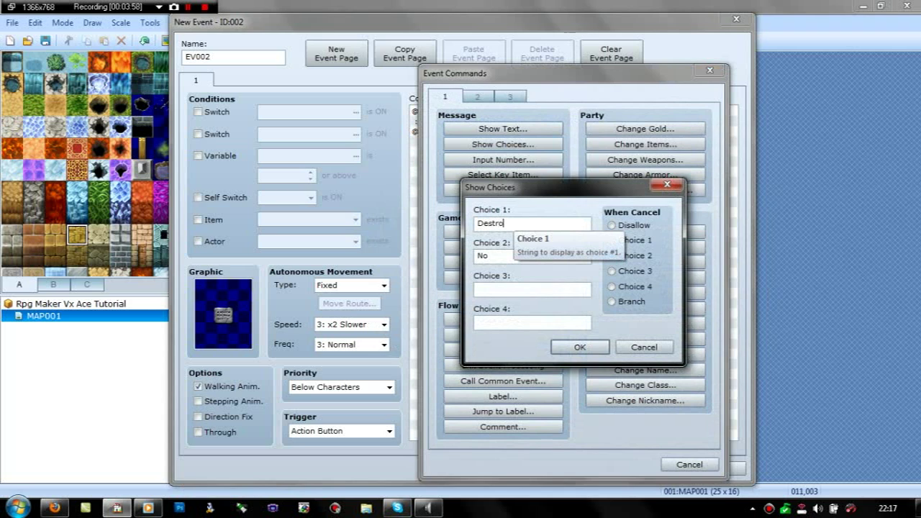
text(y the tablet)
key(Tab)
text(Noth)
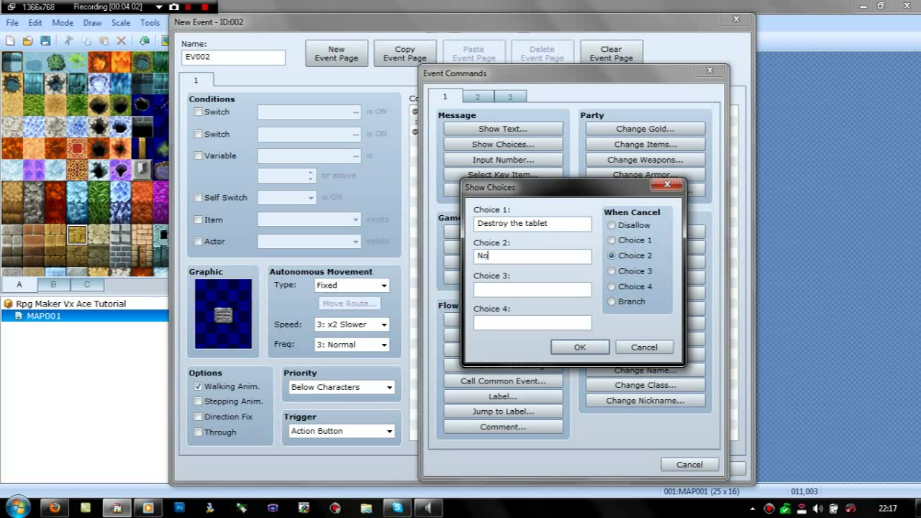
text(ing)
key(Return)
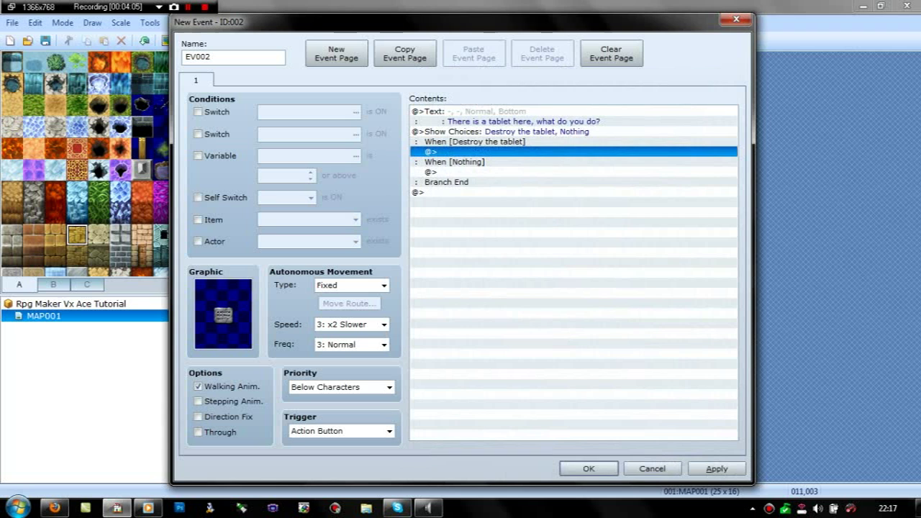
click(717, 468)
key(Return)
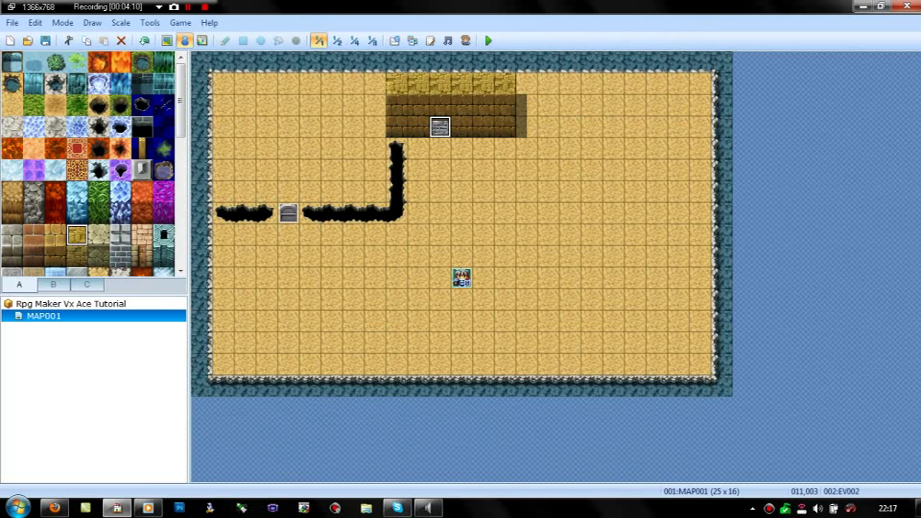
Step: Paste copies of the plaque event onto the house wall at 012,003, 013,003 and 010,003
click(462, 127)
key(ctrl+v)
click(484, 127)
key(ctrl+v)
click(418, 128)
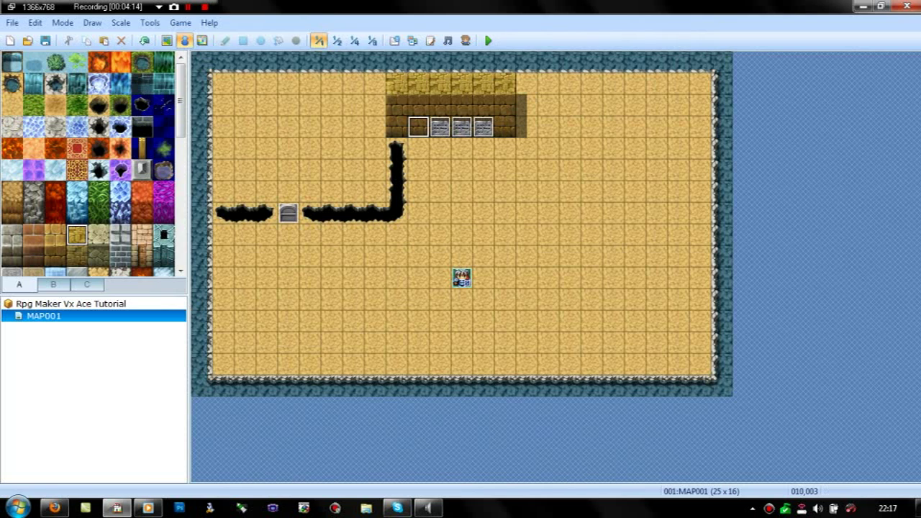
key(ctrl+v)
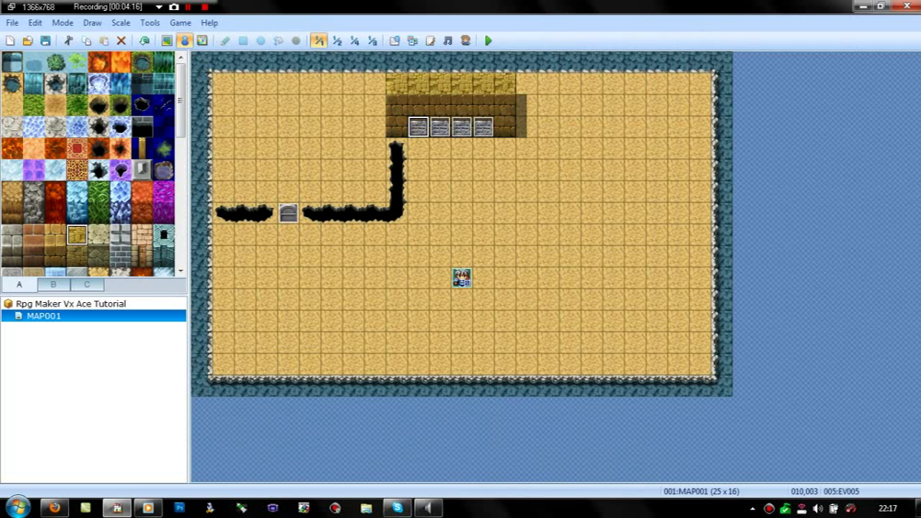
Step: In the plaque event at 010,003, add the message "You strike the tablet." under the "Destroy the tablet" choice
click(289, 214)
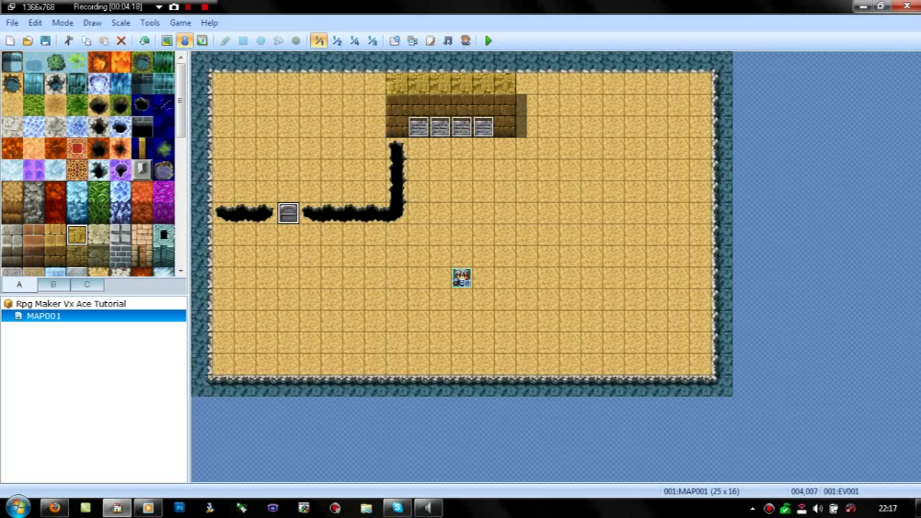
click(419, 128)
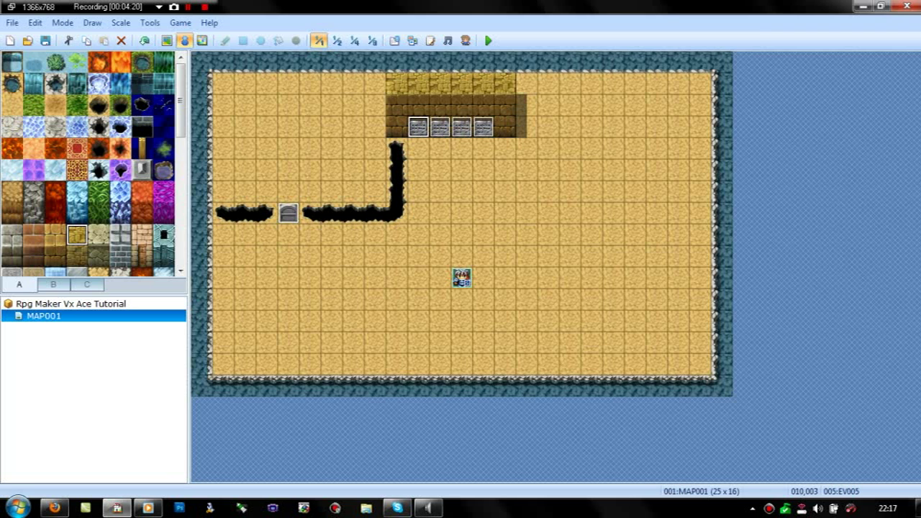
double_click(418, 127)
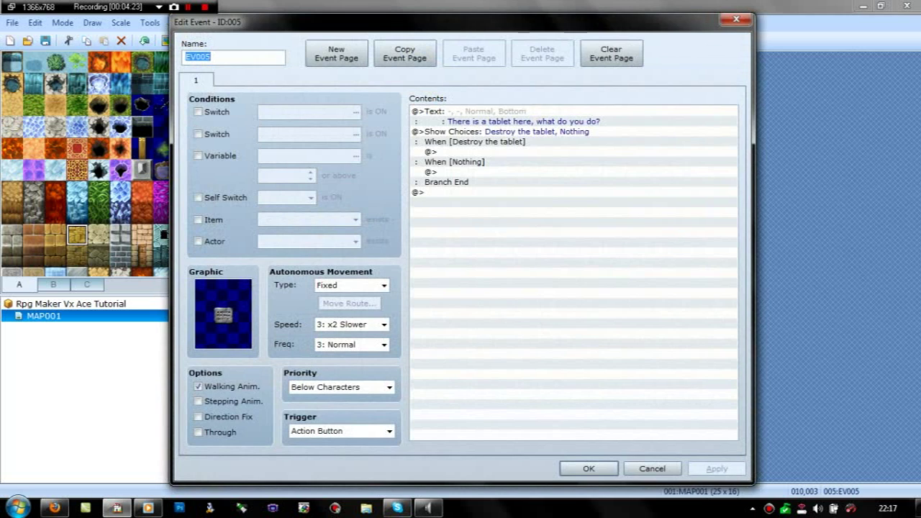
click(475, 152)
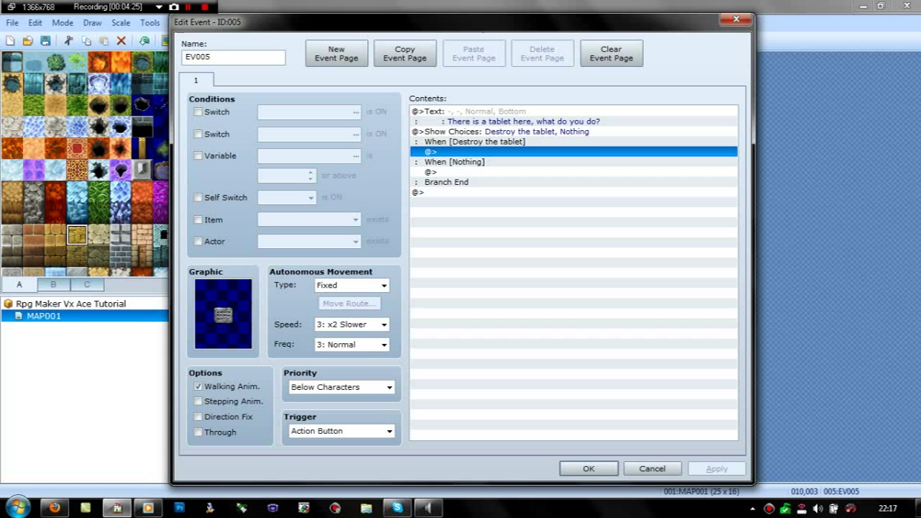
double_click(475, 152)
click(503, 129)
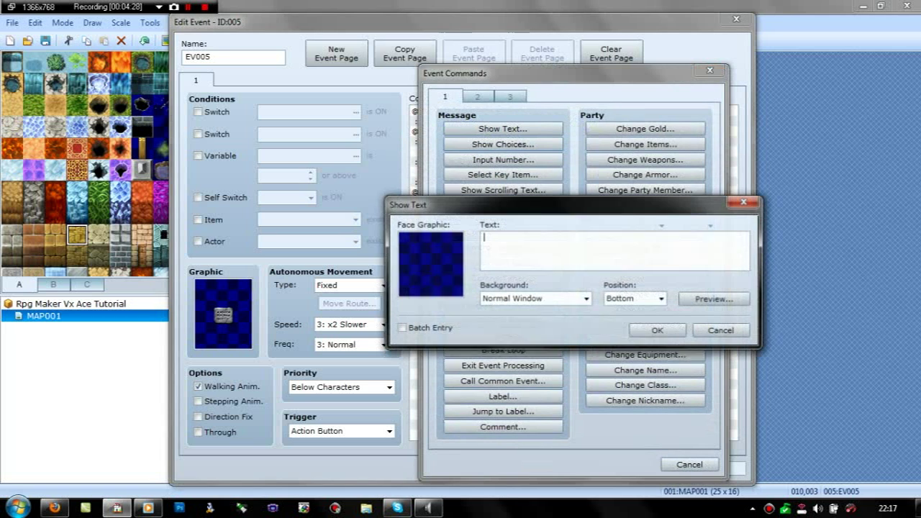
text(Yo)
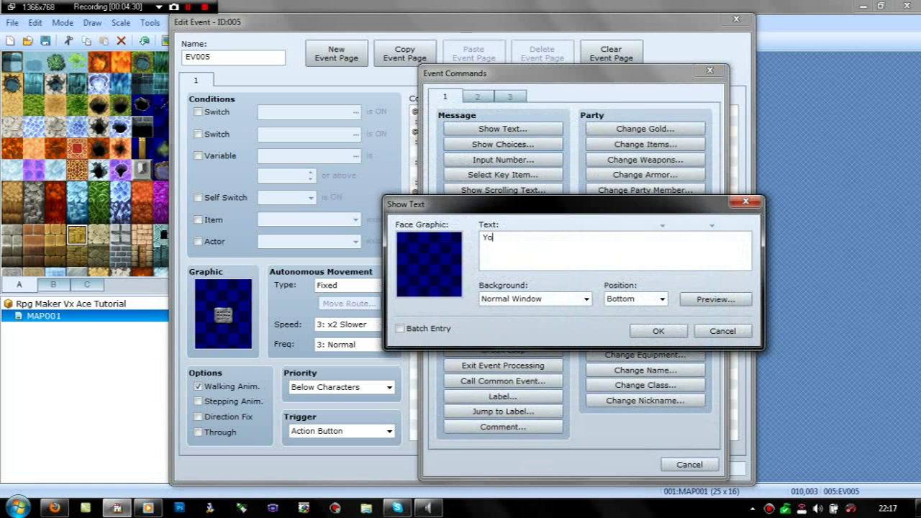
text(u srike thet)
key(End)
text(tabel)
key(BackSpace)
key(BackSpace)
text(ley)
key(BackSpace)
text(t)
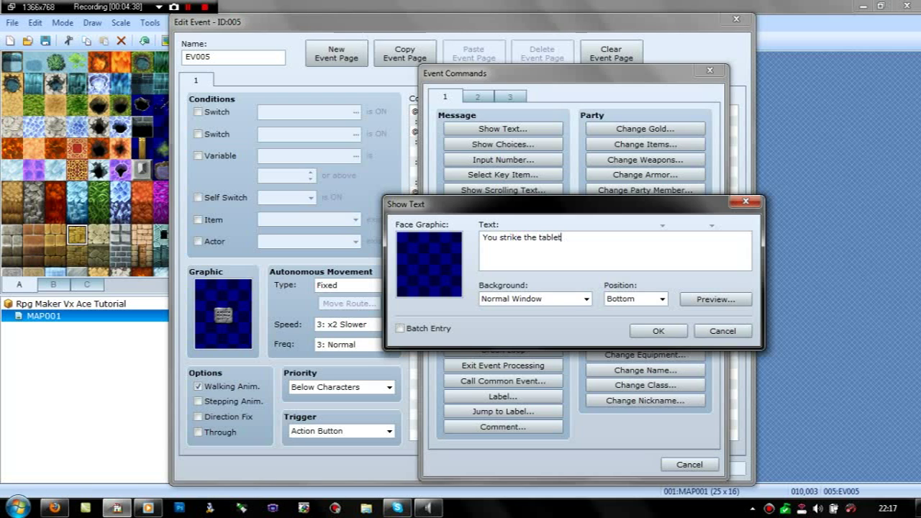
text(.)
key(Return)
key(BackSpace)
key(ctrl+Return)
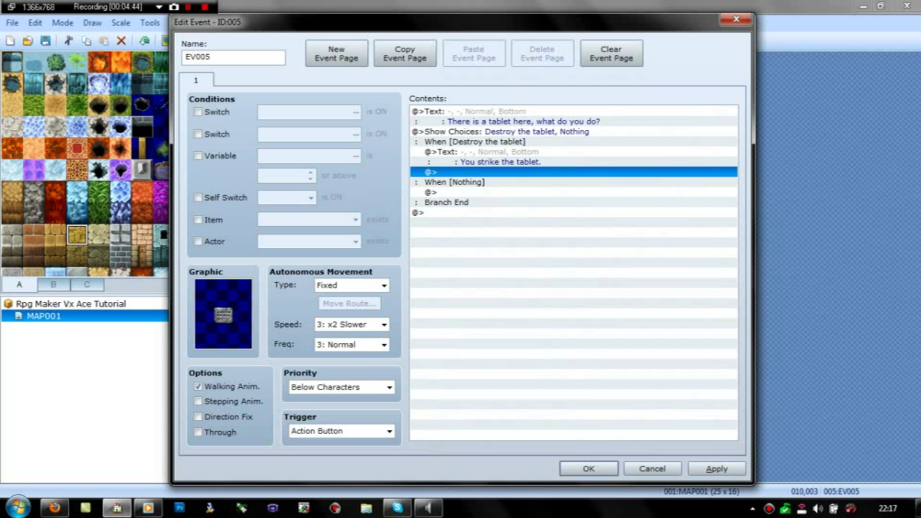
Step: Start a Control Variables command after the strike message and rename variable 0001 as "Tablets Destroyed"
key(Return)
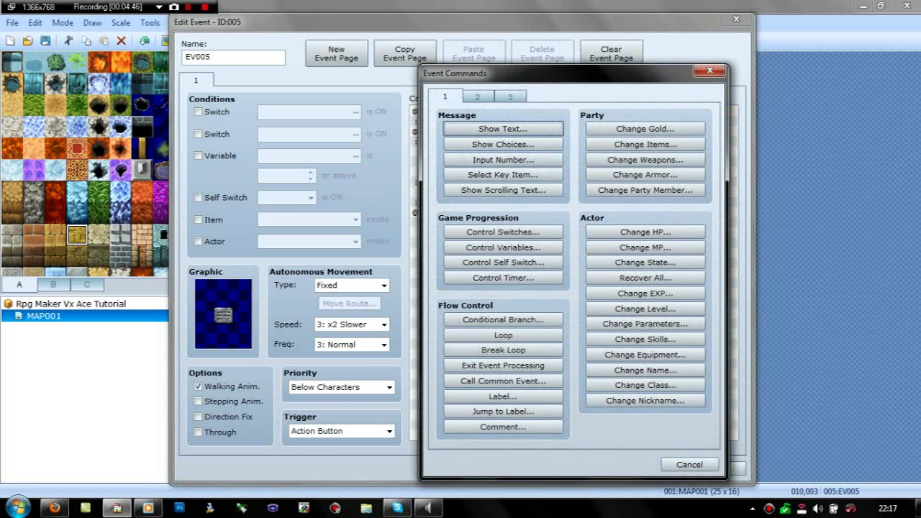
click(504, 248)
click(593, 179)
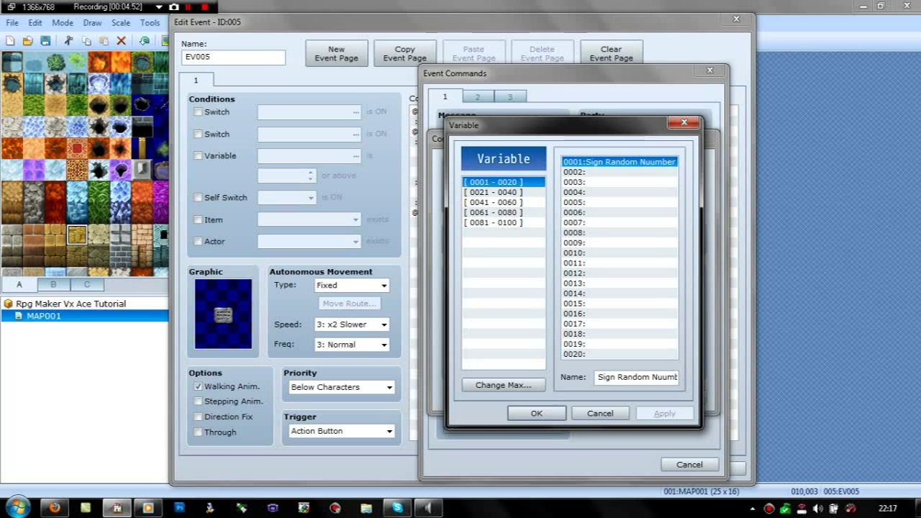
click(637, 377)
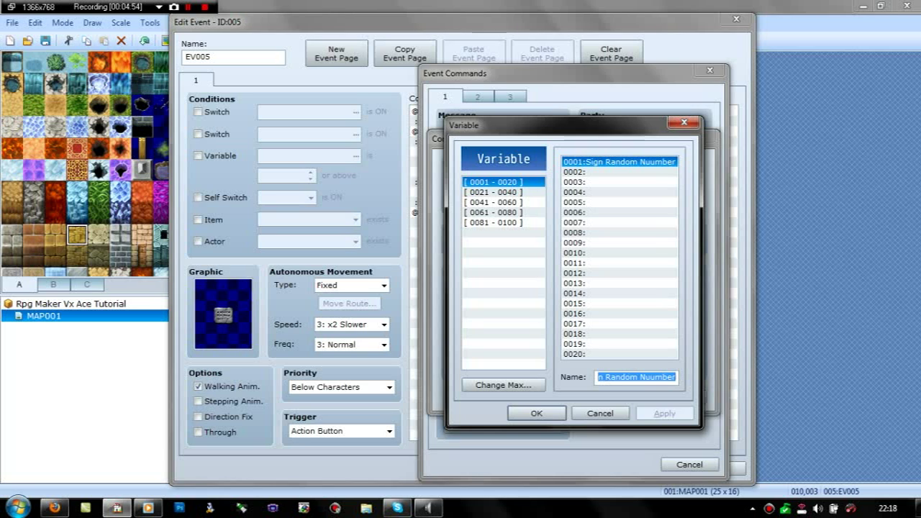
text(Table)
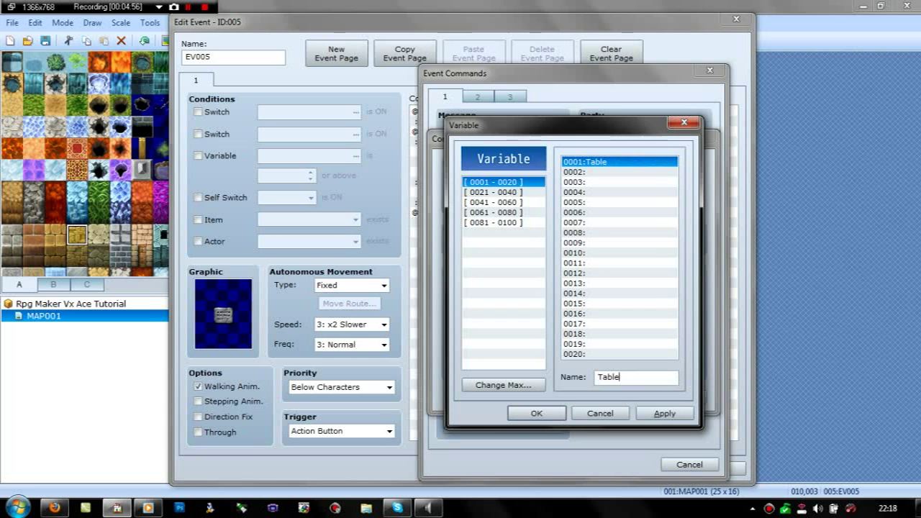
key(BackSpace)
text(s)
key(BackSpace)
key(BackSpace)
text(ts Destroyed)
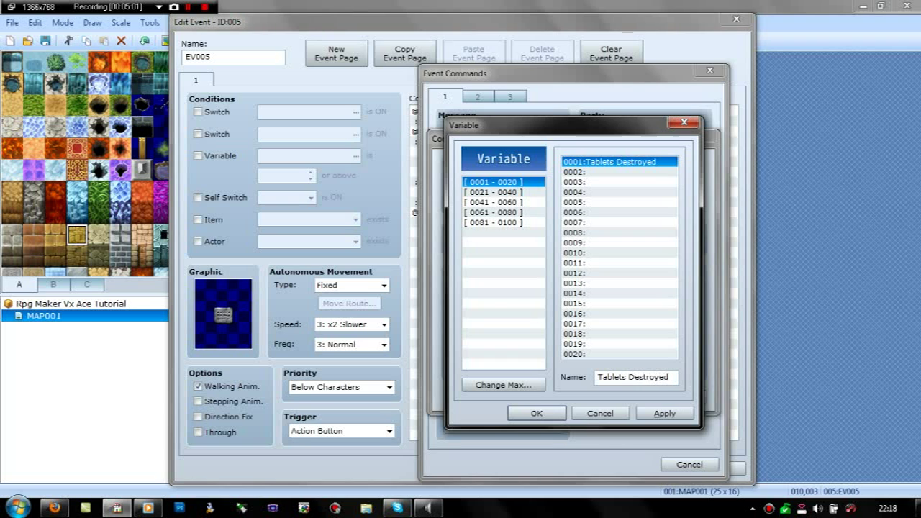
click(537, 414)
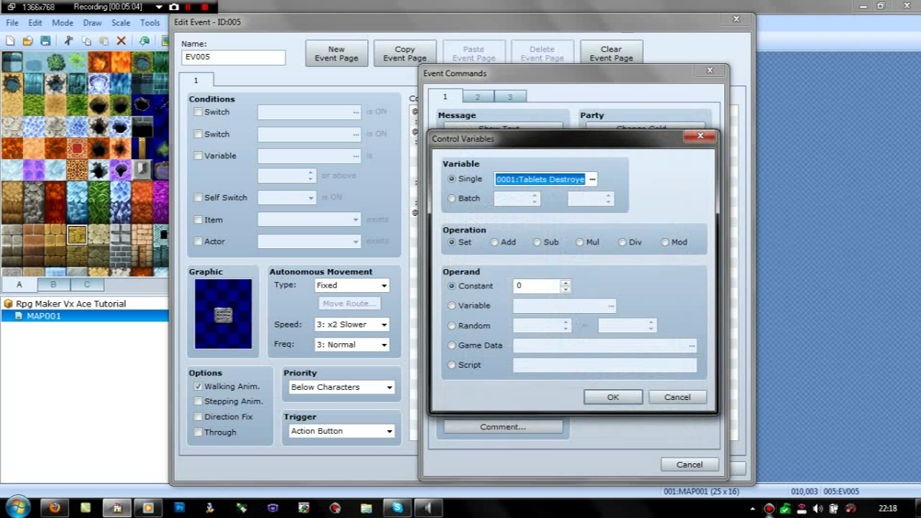
Step: Set the Control Variables command to add a constant of 1 to Tablets Destroyed
click(495, 242)
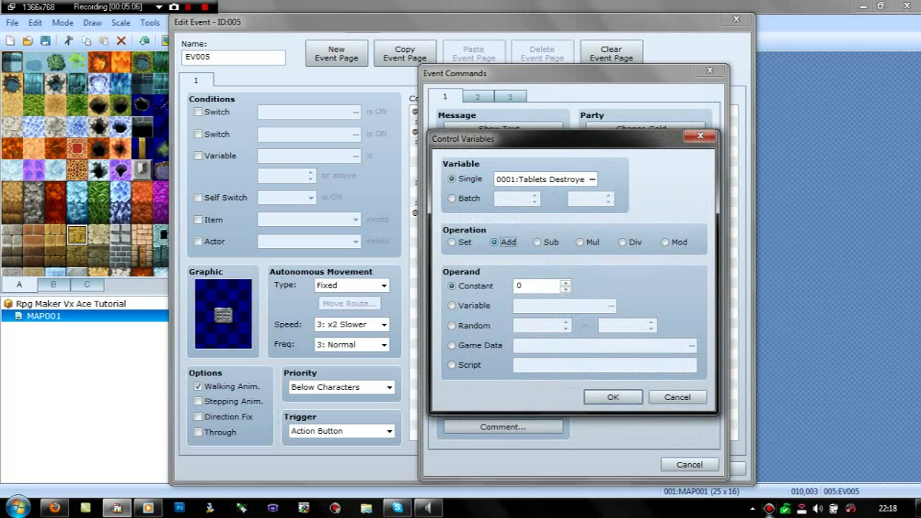
click(566, 282)
click(565, 290)
click(453, 243)
click(495, 242)
click(566, 282)
click(614, 397)
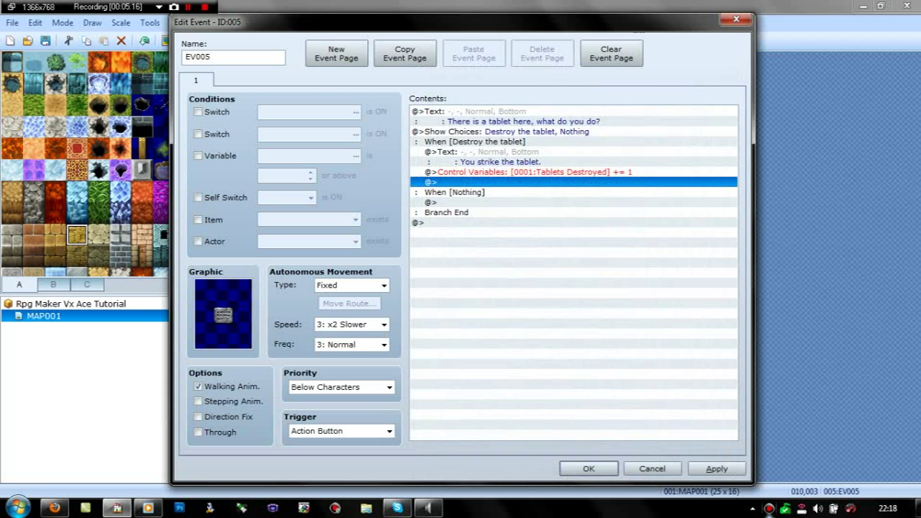
Step: Add a second event page conditioned on the variable Tablets Destroyed being 1 or above
click(337, 53)
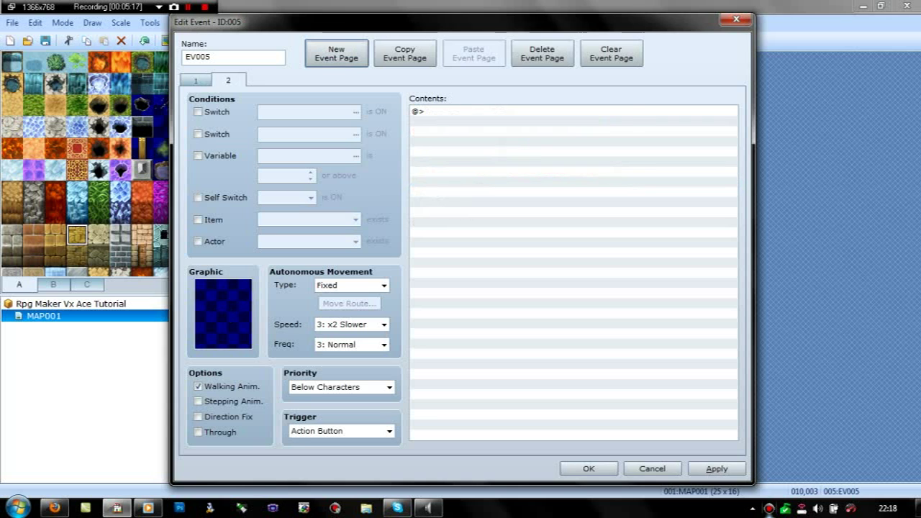
click(198, 155)
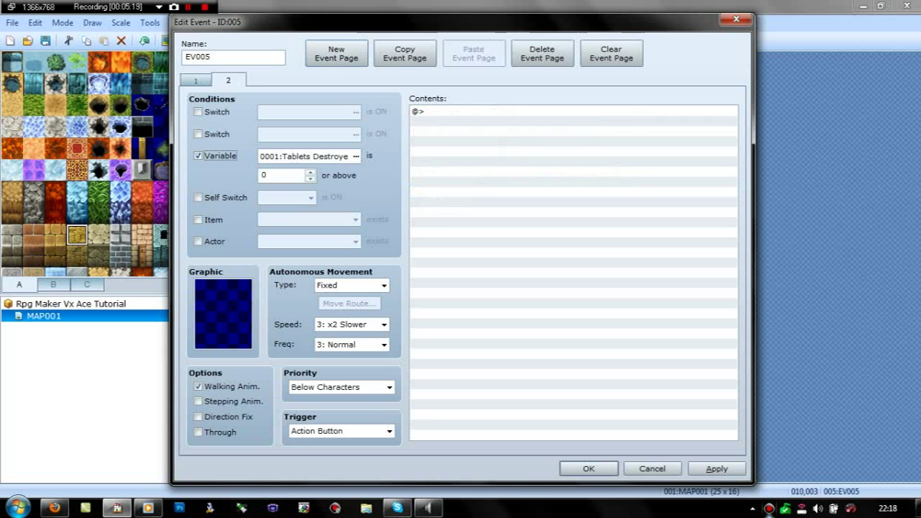
click(311, 179)
click(310, 172)
click(310, 172)
Step: Set the second page's graphic to the broken stone plaque from Tileset-B and save the event
double_click(223, 314)
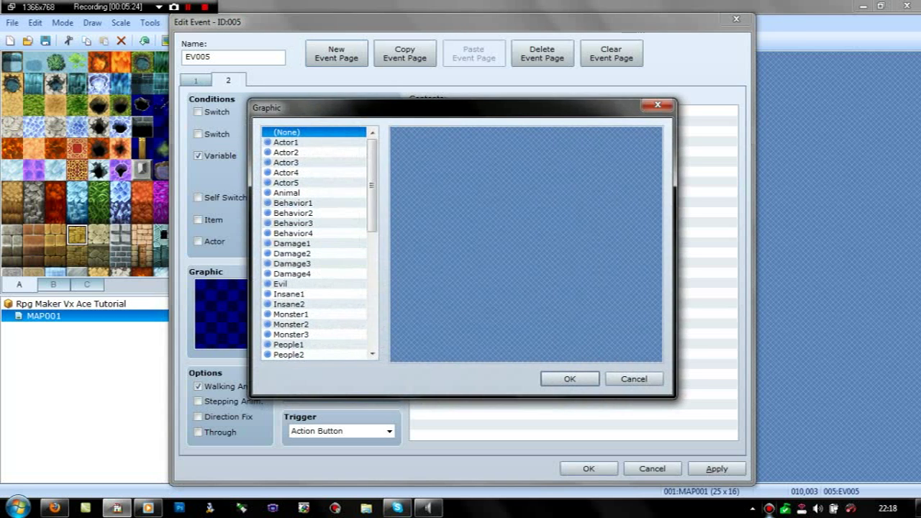
drag(372, 185, 373, 302)
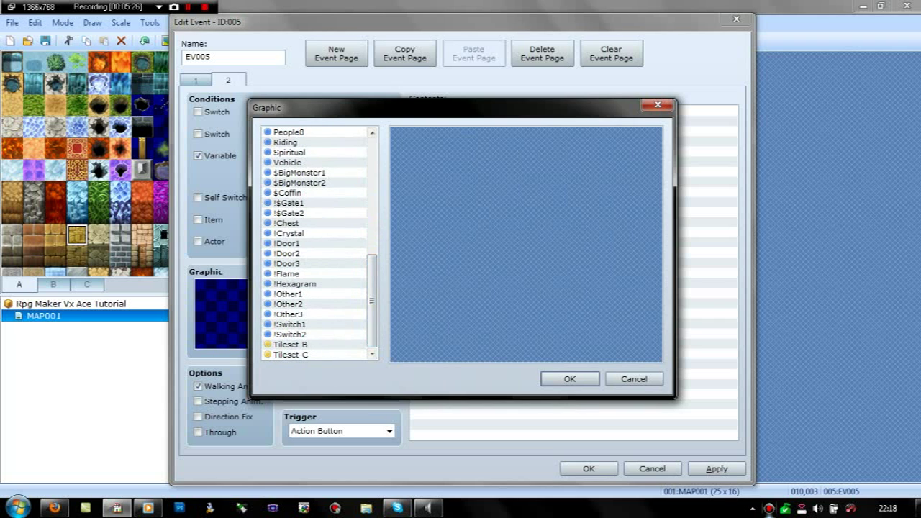
click(290, 345)
drag(657, 175, 656, 315)
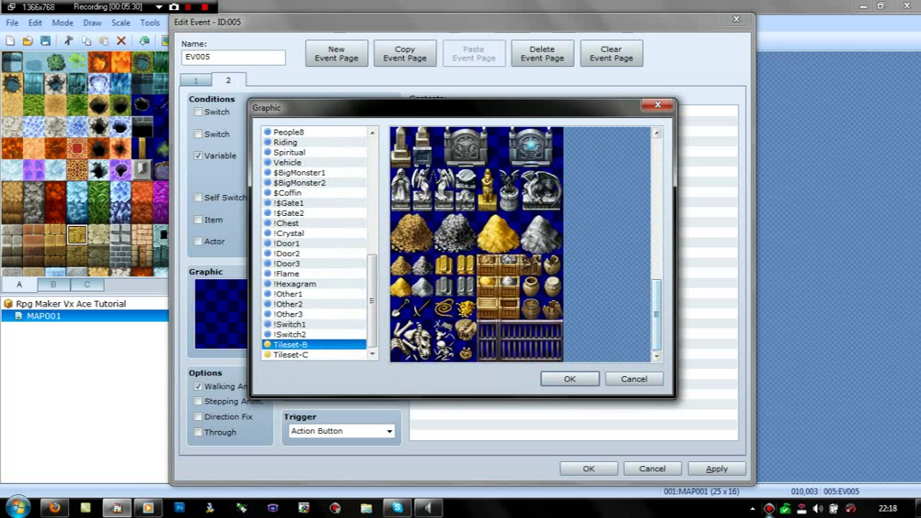
scroll(476, 244, up, 4)
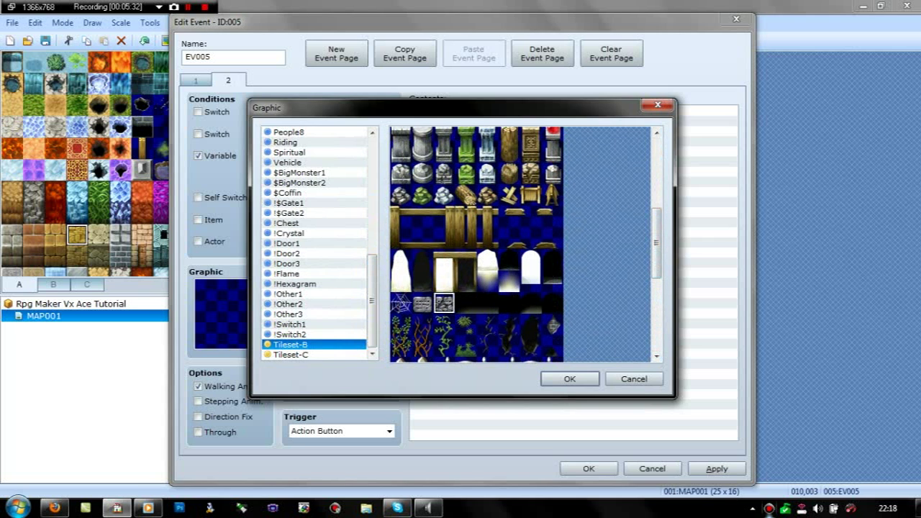
click(569, 378)
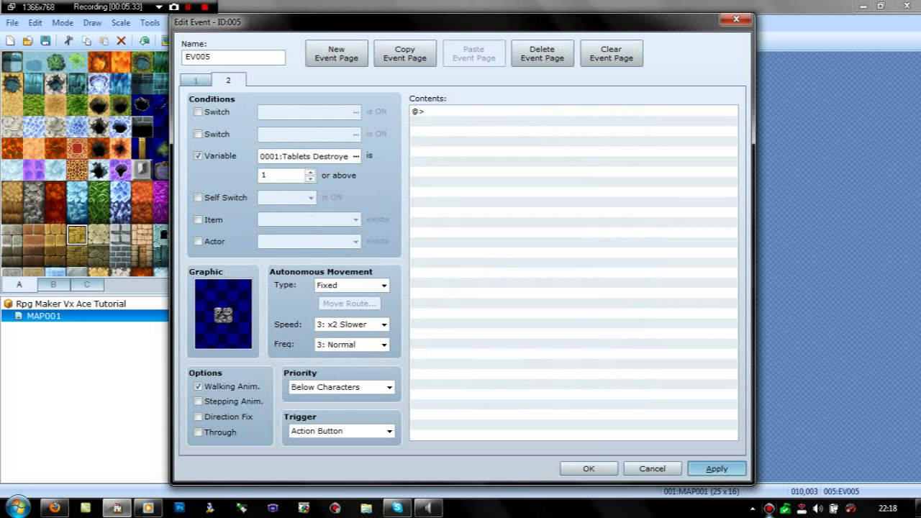
click(717, 469)
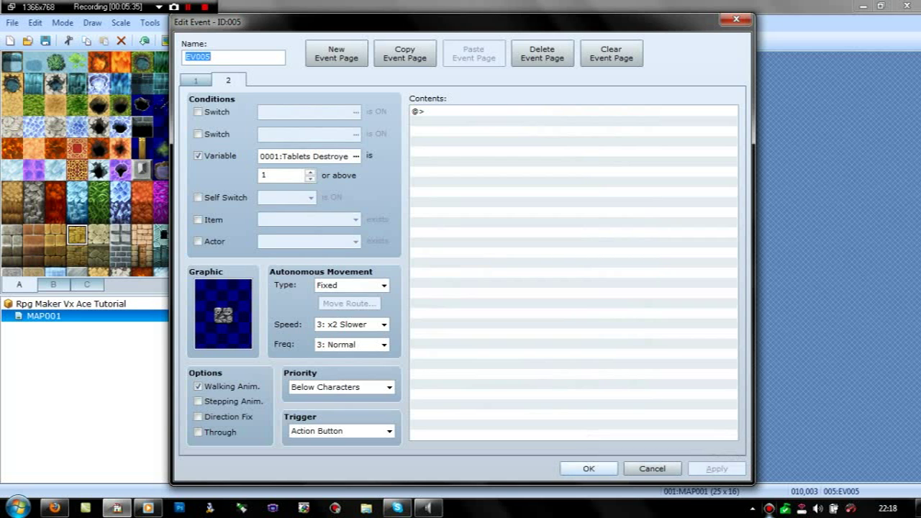
click(589, 468)
Step: Add three more event pages to the fence door event and open its second page
double_click(289, 213)
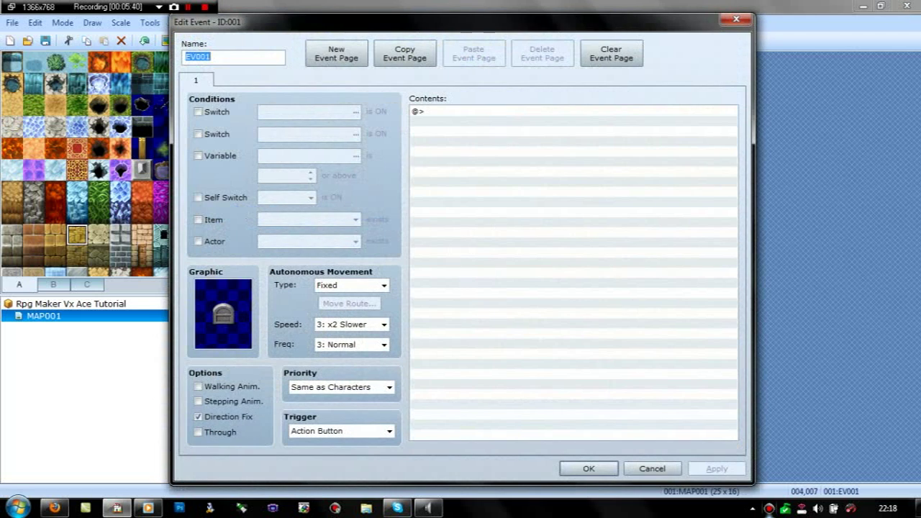
click(337, 54)
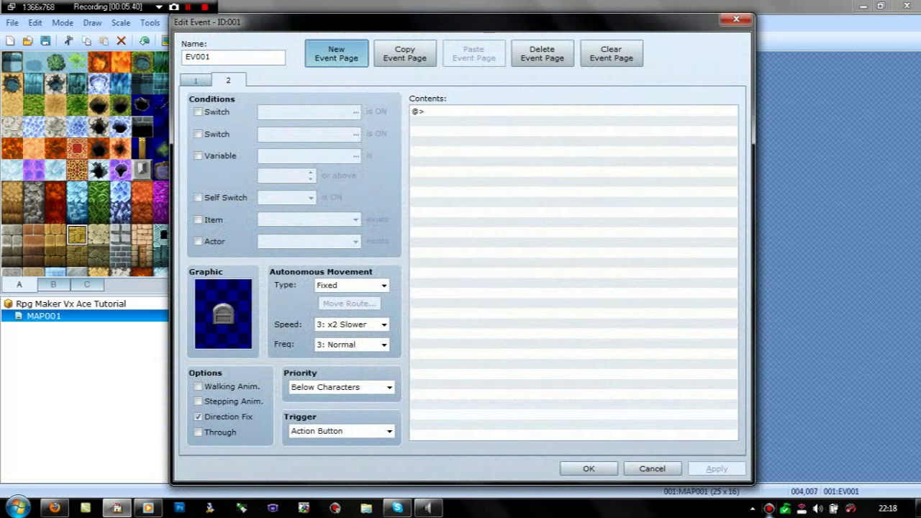
click(336, 54)
click(337, 54)
click(229, 81)
Step: Set the door's second page graphic to the cracked stone door from !Door2
double_click(223, 314)
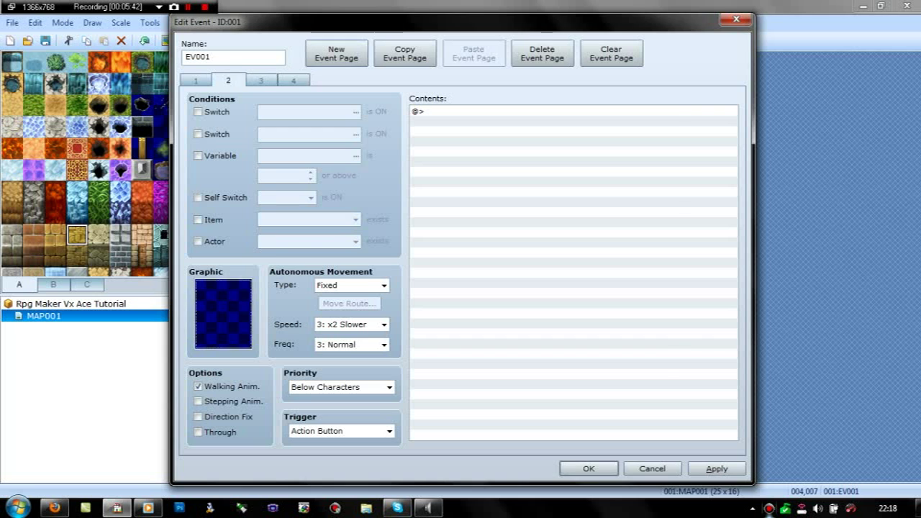
drag(372, 189, 372, 271)
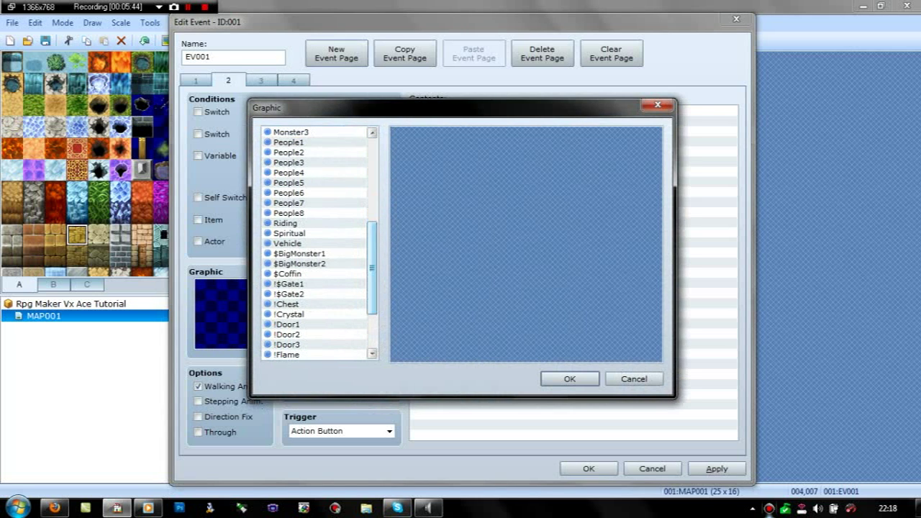
click(287, 334)
click(444, 160)
click(466, 160)
click(570, 379)
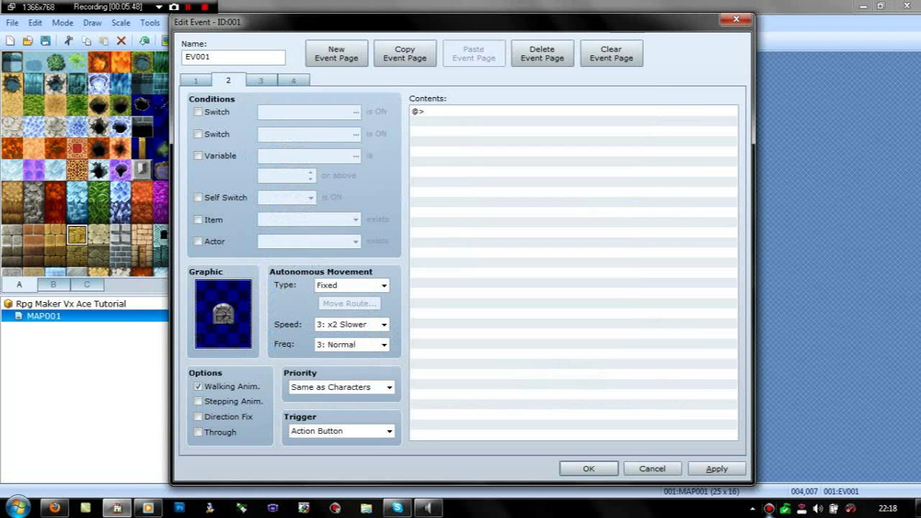
Step: Condition the door's second page on Tablets Destroyed being 1 or above, keep the Action Button trigger, and save the event
click(198, 157)
click(311, 172)
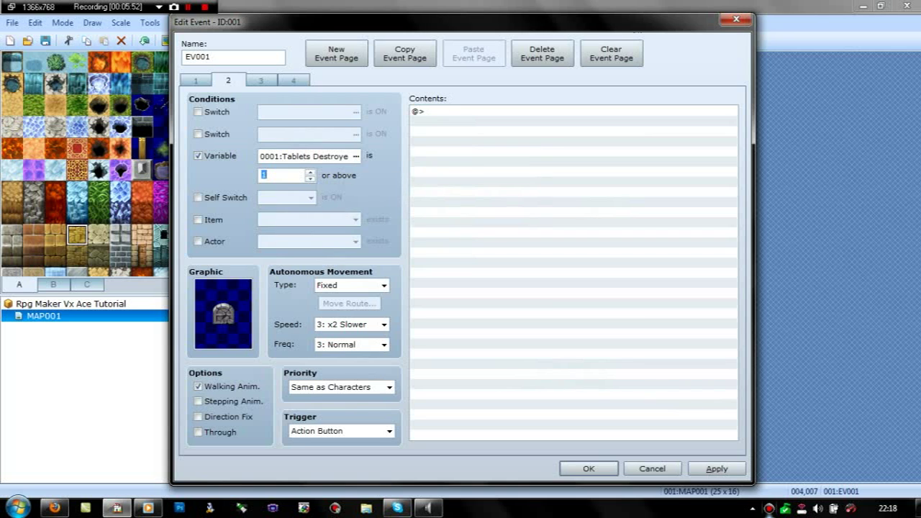
click(389, 431)
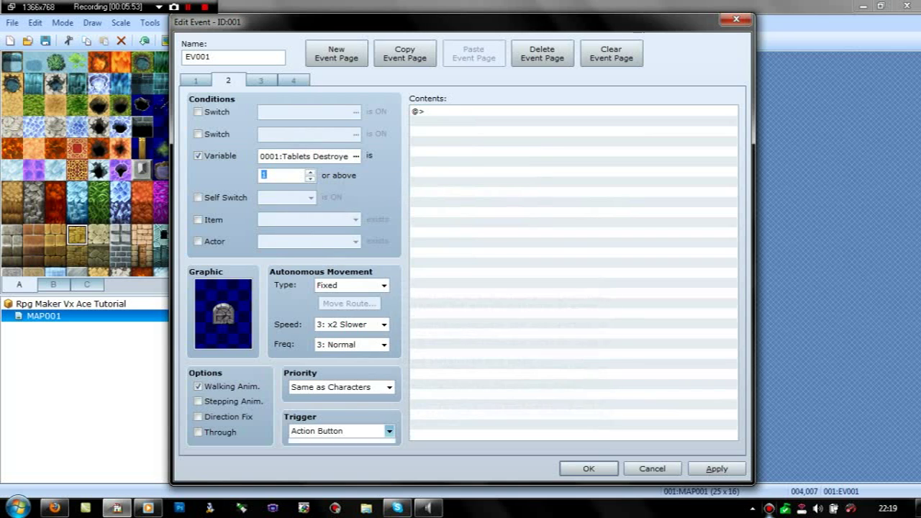
click(331, 443)
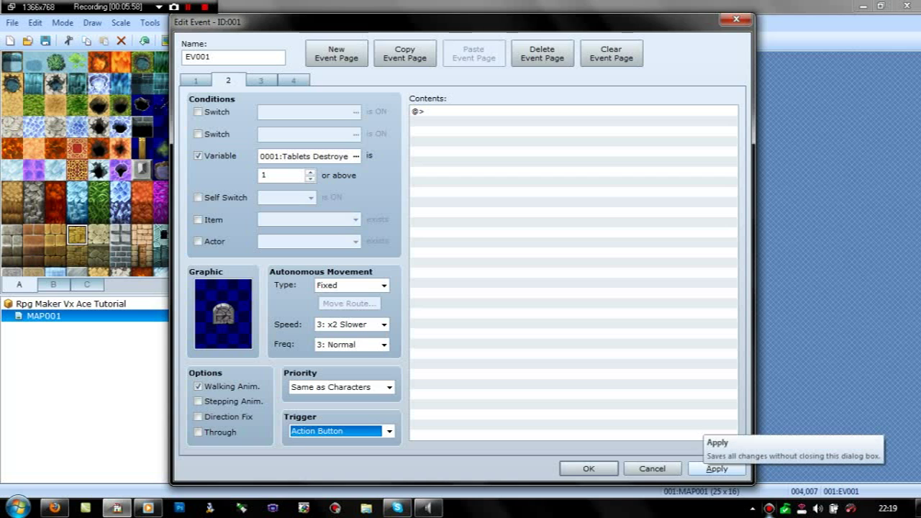
click(717, 468)
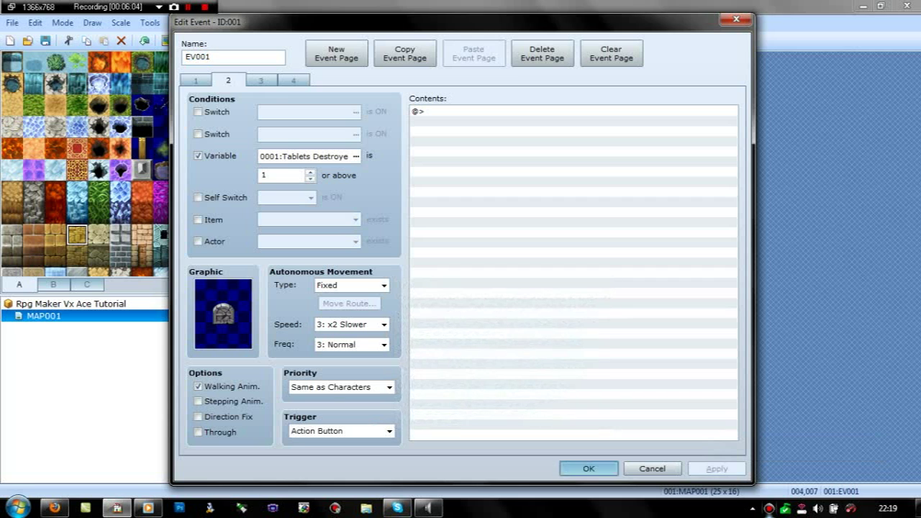
click(589, 469)
Step: Compare the destroy branch commands of the first wall tablet's event with those of the second tablet
double_click(439, 127)
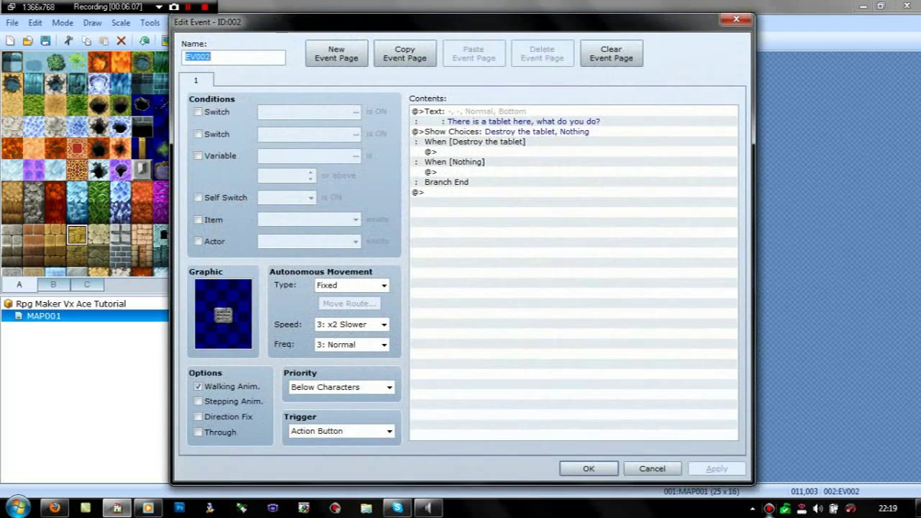
key(Escape)
double_click(418, 128)
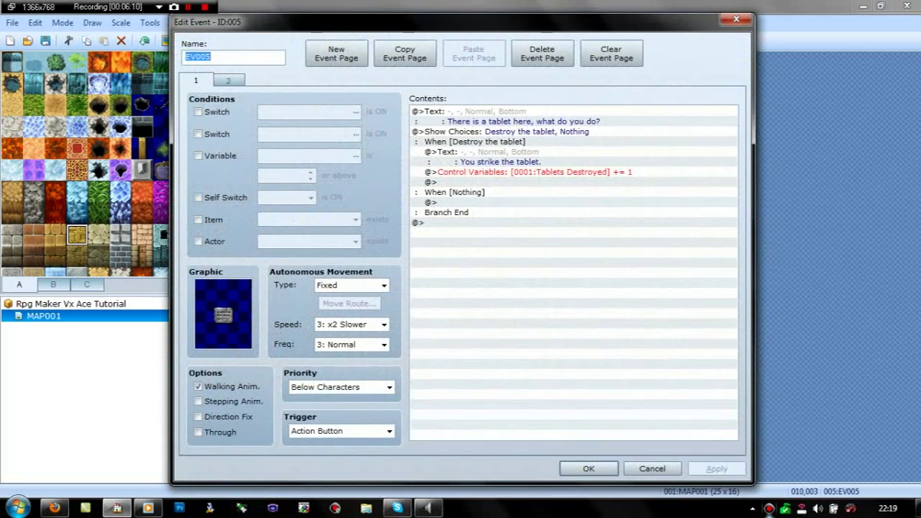
click(534, 172)
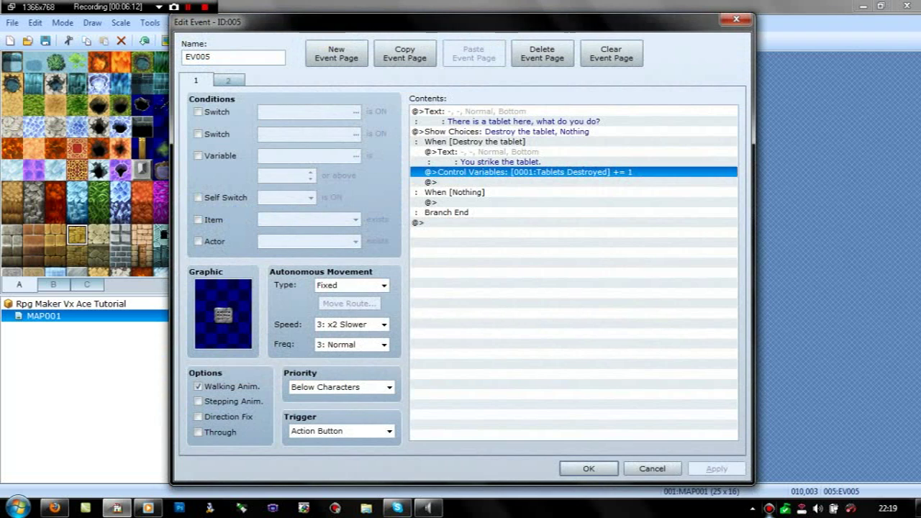
click(475, 142)
click(500, 157)
shift+click(534, 172)
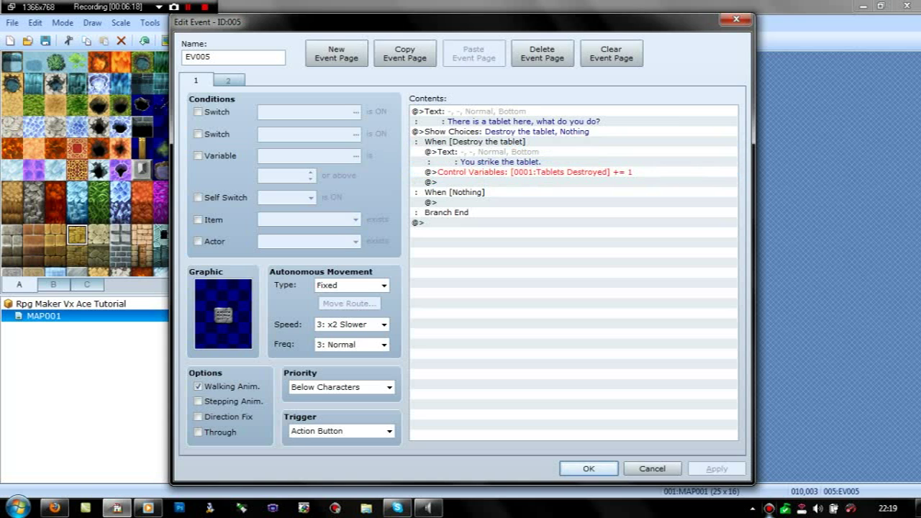
click(504, 117)
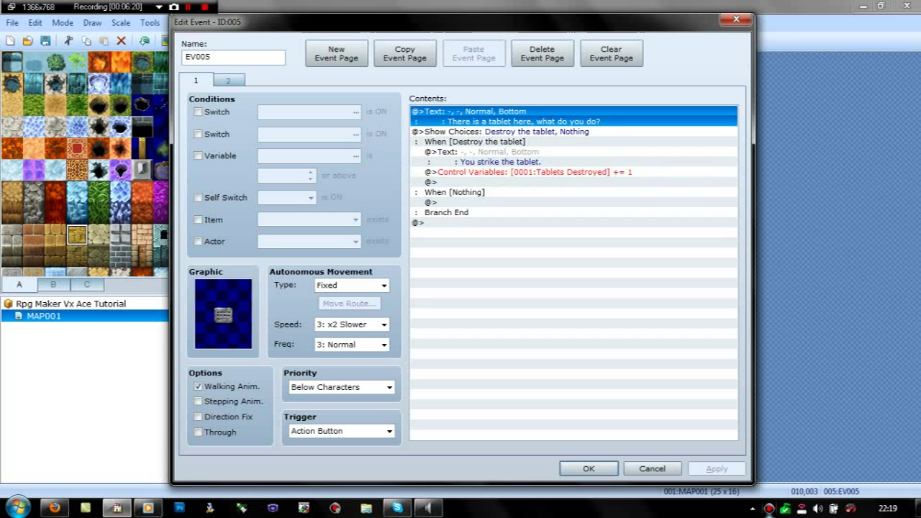
click(736, 19)
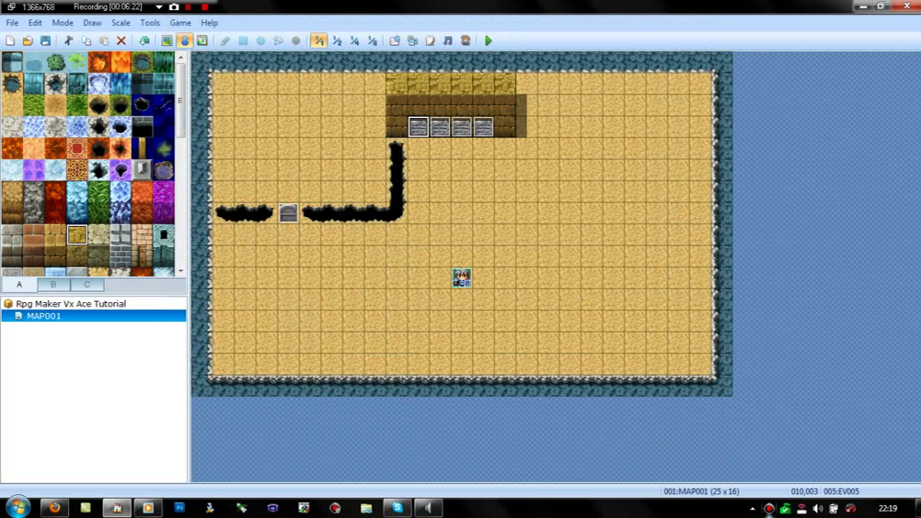
click(440, 127)
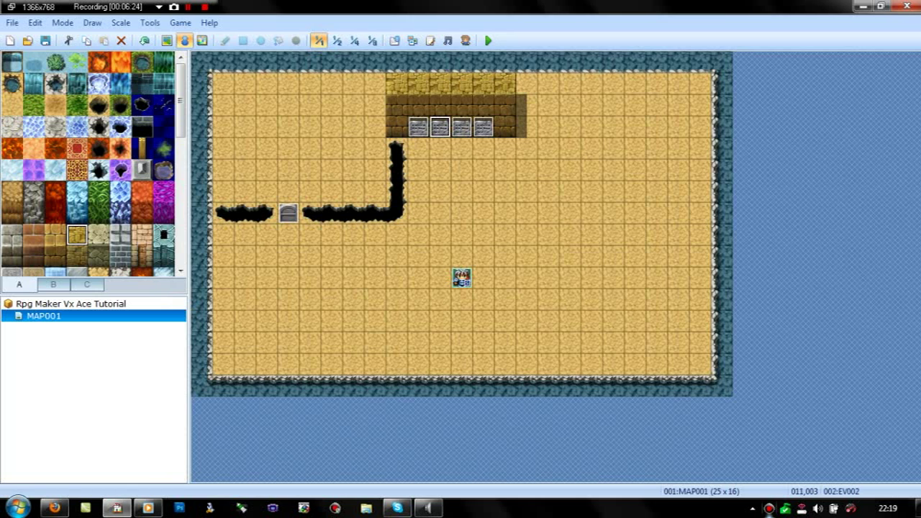
click(461, 128)
click(483, 127)
double_click(439, 128)
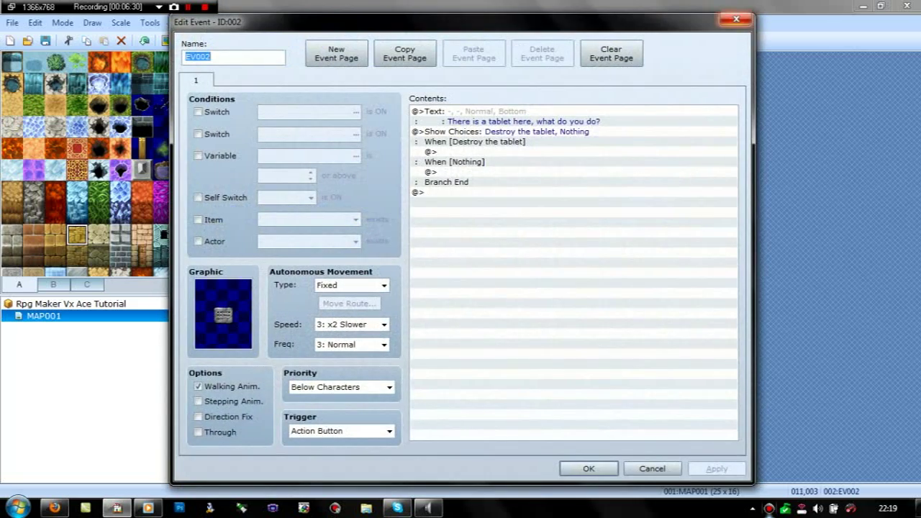
click(737, 21)
Step: Copy the first wall tablet's event and delete the other three tablet events
right_click(422, 126)
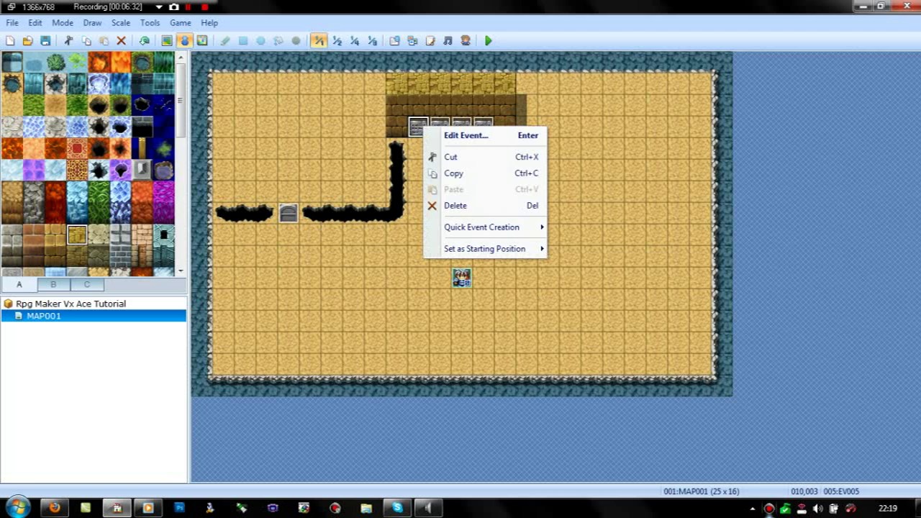
click(455, 173)
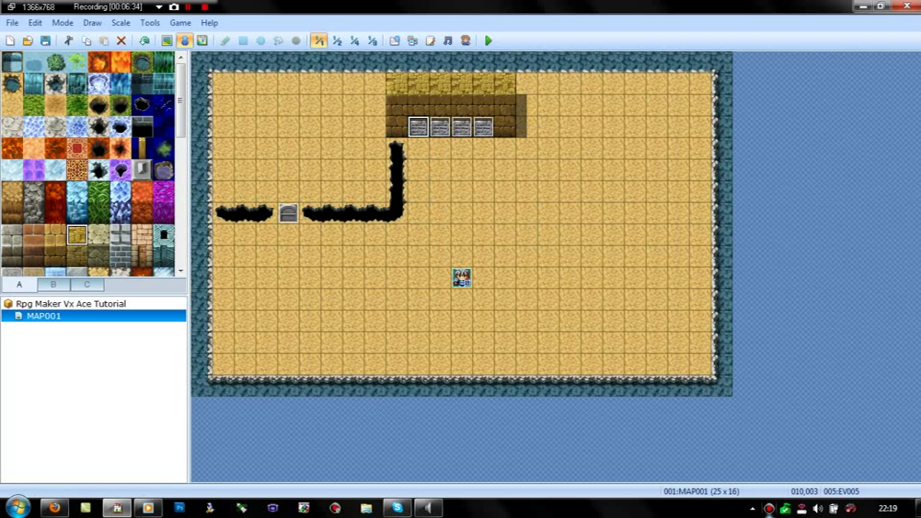
click(439, 126)
key(Delete)
click(462, 127)
key(Delete)
key(Right)
key(Delete)
Step: Paste the copied tablet event onto the three empty wall tiles beside the first tablet
key(Left)
key(Left)
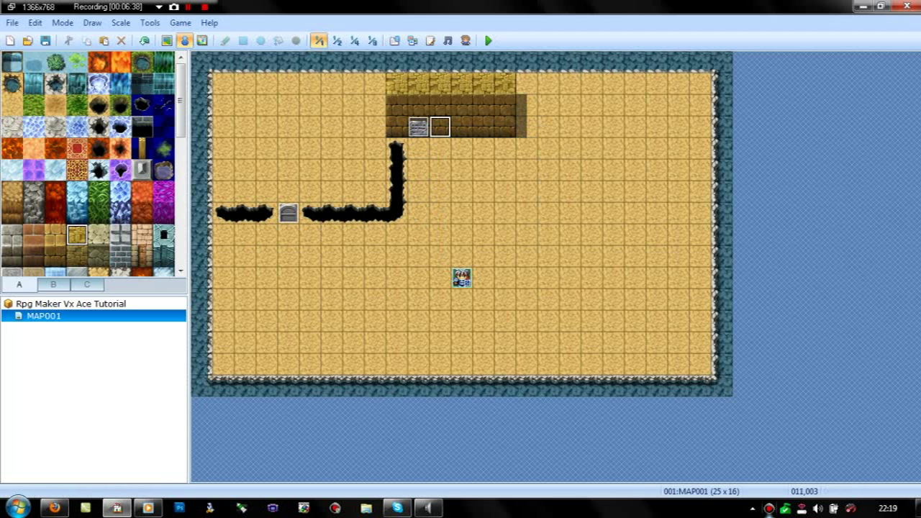
key(ctrl+v)
key(Right)
key(ctrl+v)
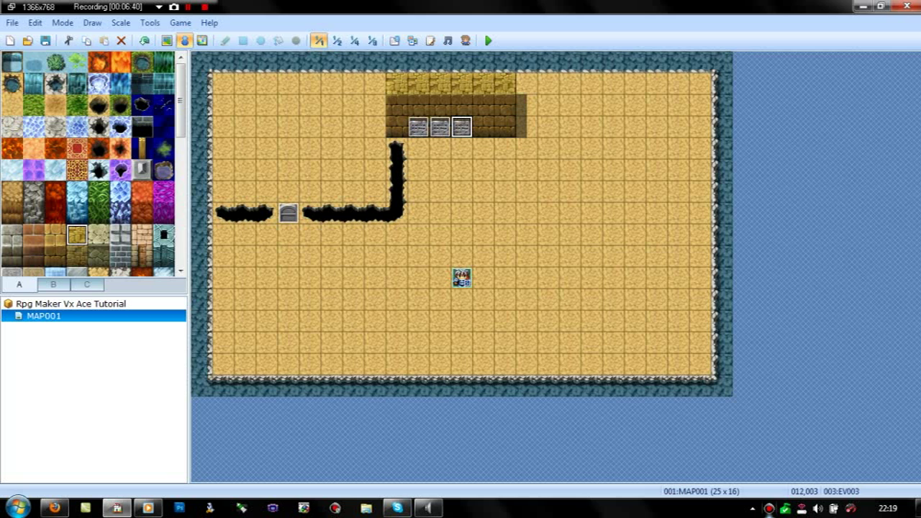
key(Right)
key(ctrl+v)
double_click(440, 127)
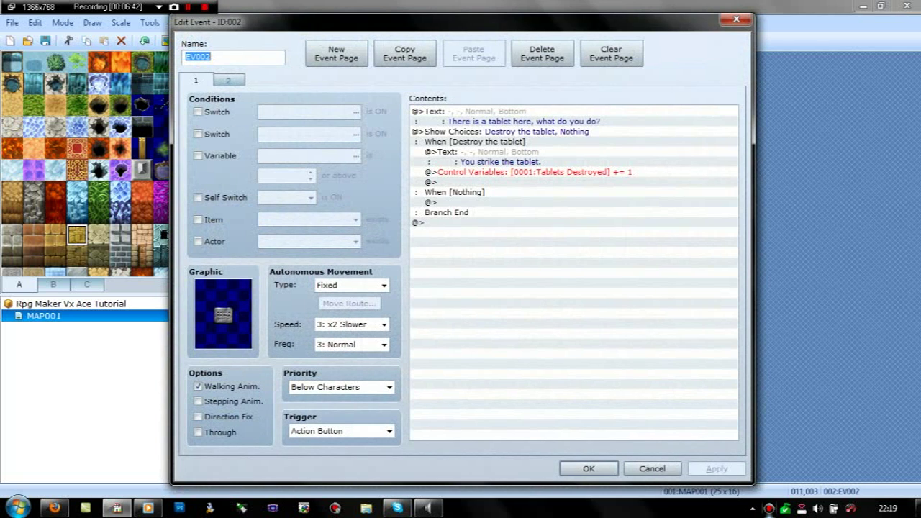
click(229, 80)
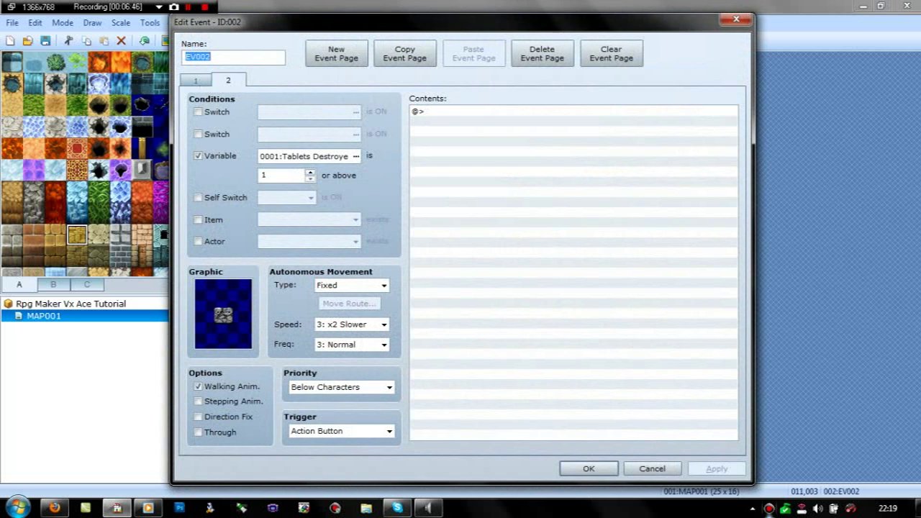
click(310, 172)
click(736, 20)
Step: Set the third tablet's second page condition to Tablets Destroyed being 2 or above and save the event
double_click(462, 128)
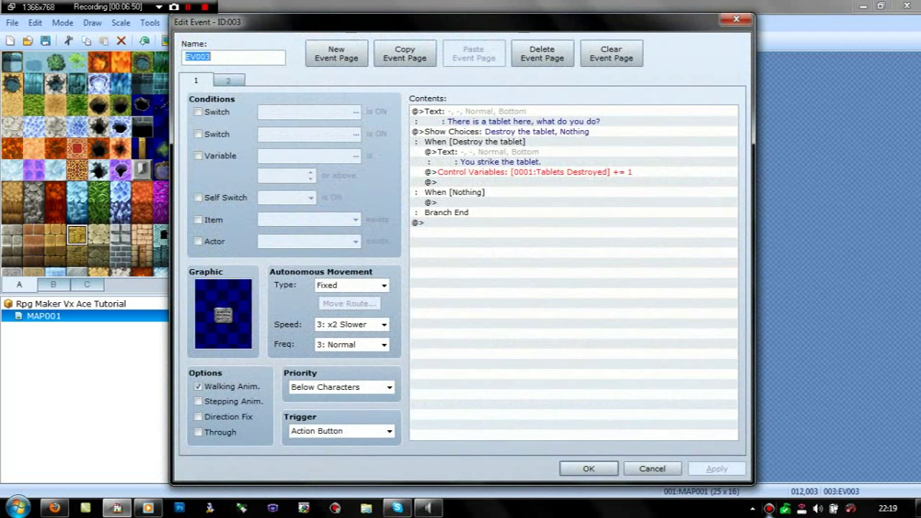
click(229, 81)
click(310, 172)
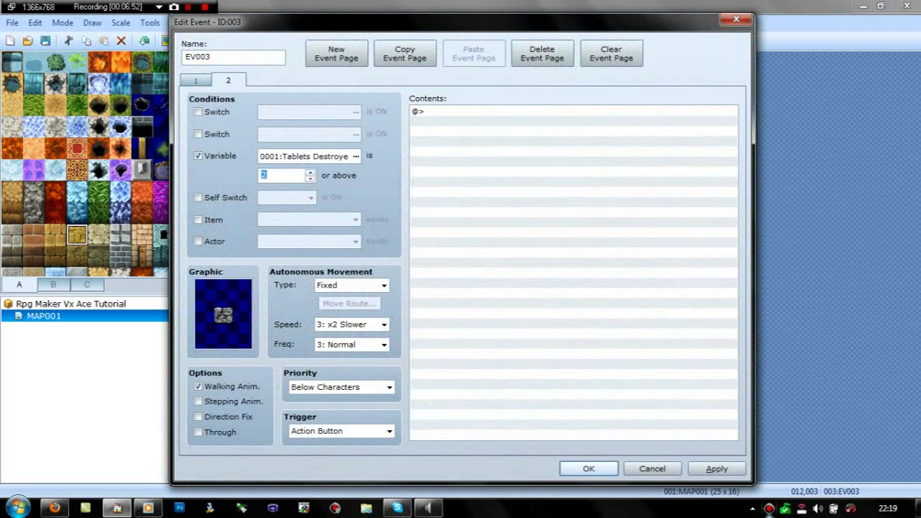
key(Return)
Step: Raise the Tablets Destroyed threshold on the fourth tablet's second page and save the event
key(Right)
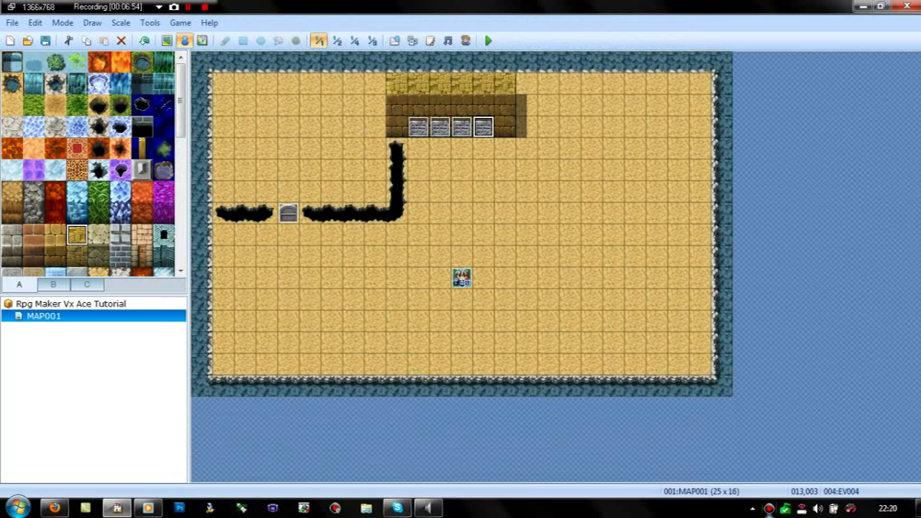
key(Return)
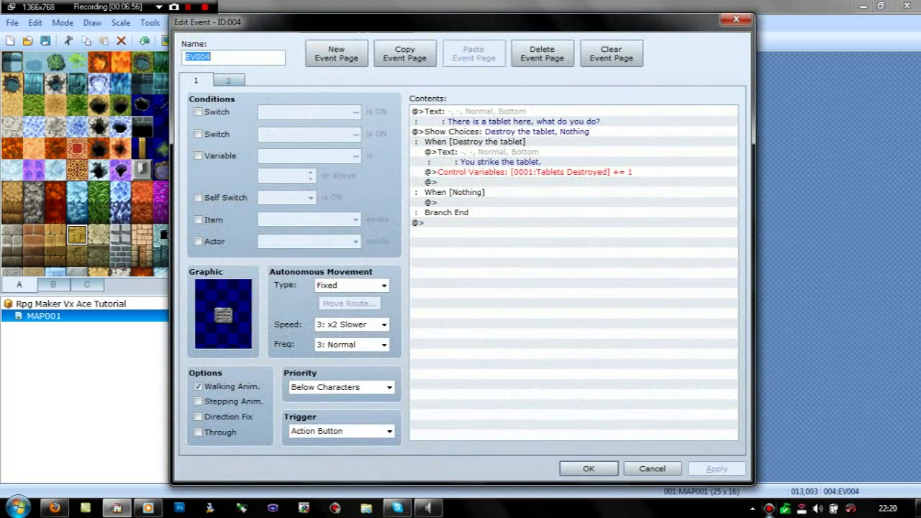
click(229, 80)
click(310, 173)
click(311, 173)
click(310, 173)
click(310, 173)
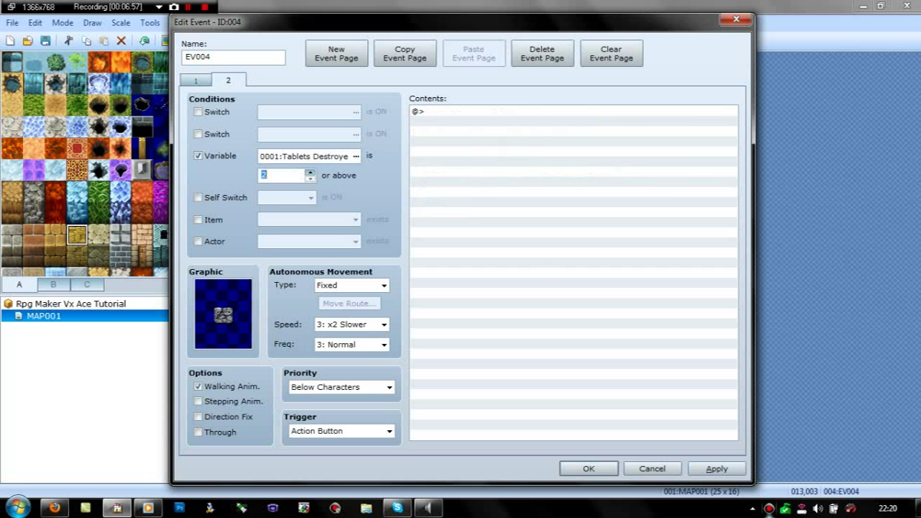
click(310, 179)
click(588, 469)
Step: Set the third tablet's second page condition to Tablets Destroyed being 3 or above and save the event
click(461, 128)
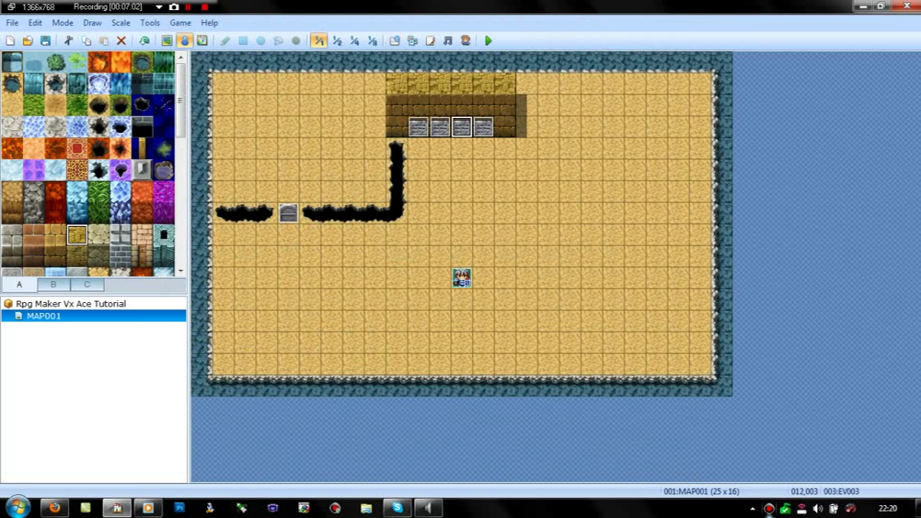
double_click(462, 128)
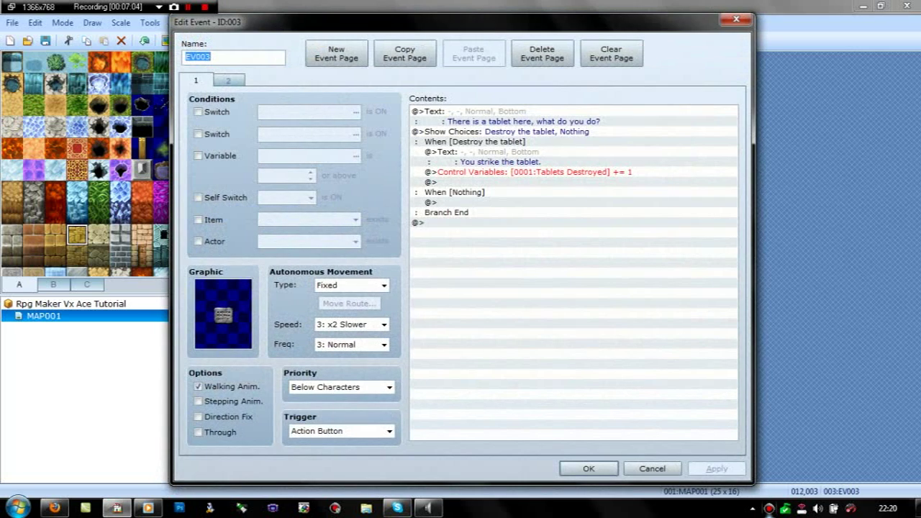
click(229, 81)
click(311, 172)
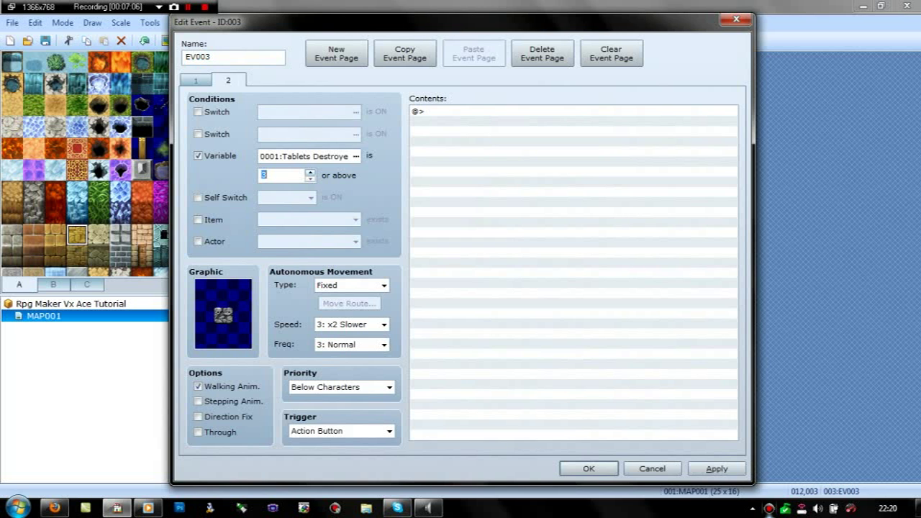
click(589, 469)
Step: Set the second tablet's second page condition to Tablets Destroyed being 2 or above and save the event
double_click(440, 127)
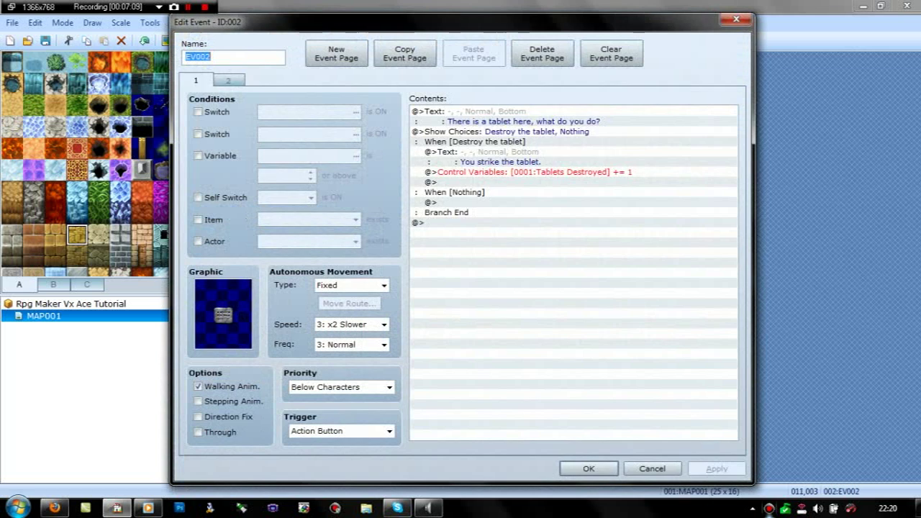
click(229, 81)
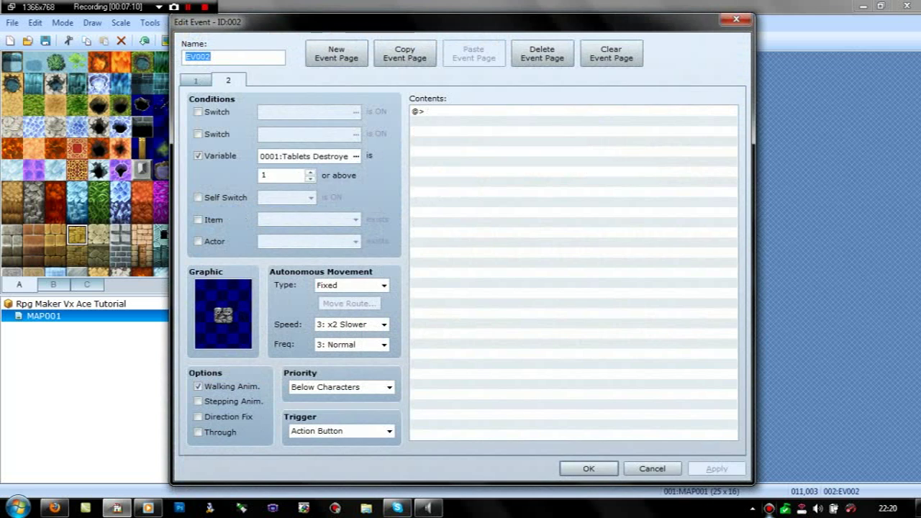
click(310, 172)
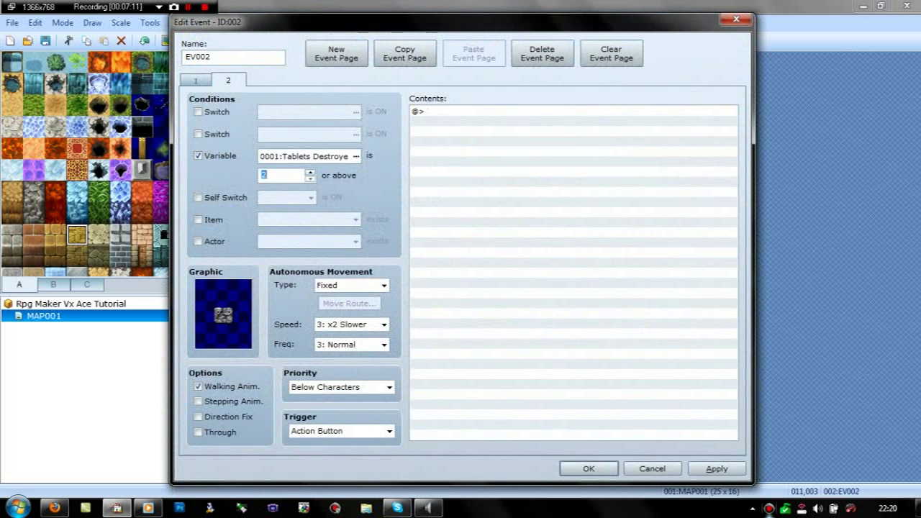
click(589, 469)
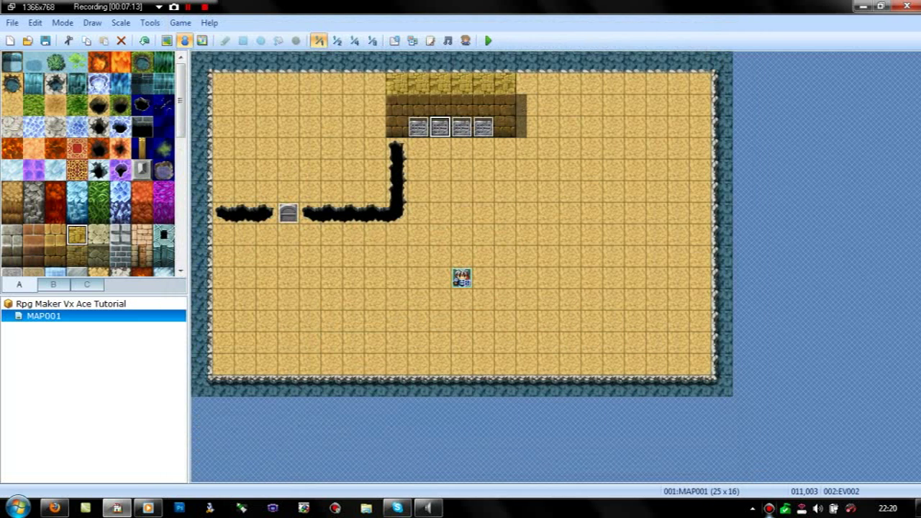
Step: Set the door event's third page condition to Tablets Destroyed being 2 or above
double_click(289, 213)
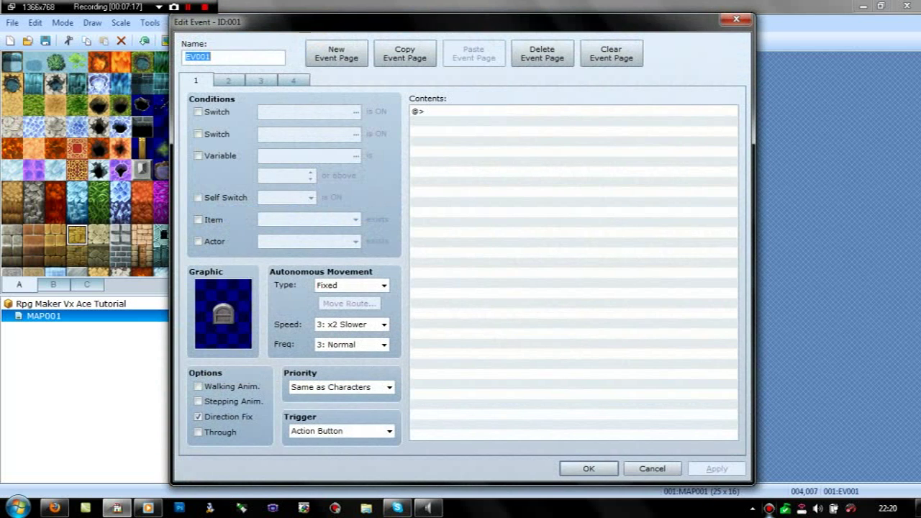
click(229, 81)
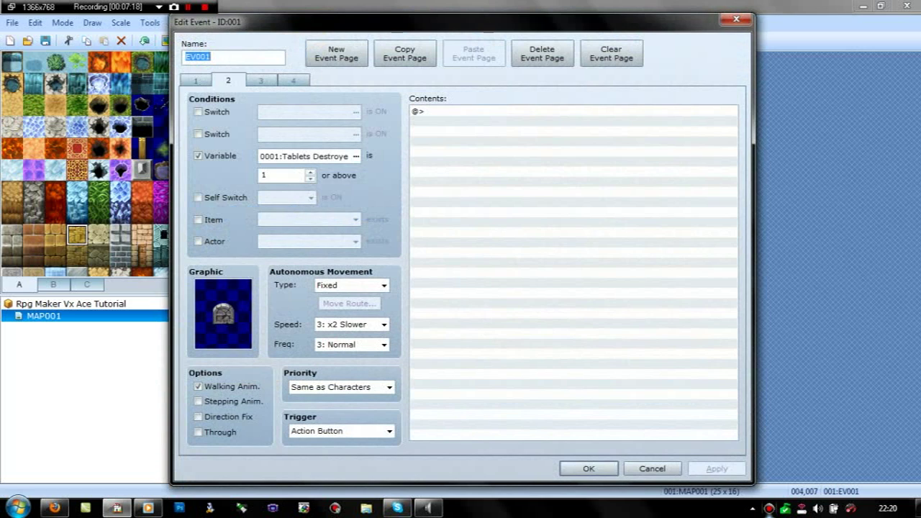
click(262, 81)
click(199, 156)
click(310, 172)
click(310, 172)
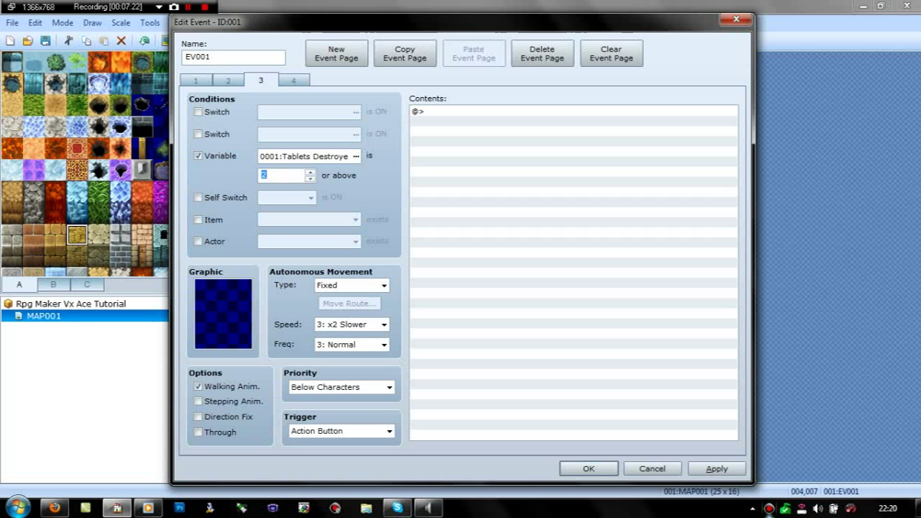
click(195, 81)
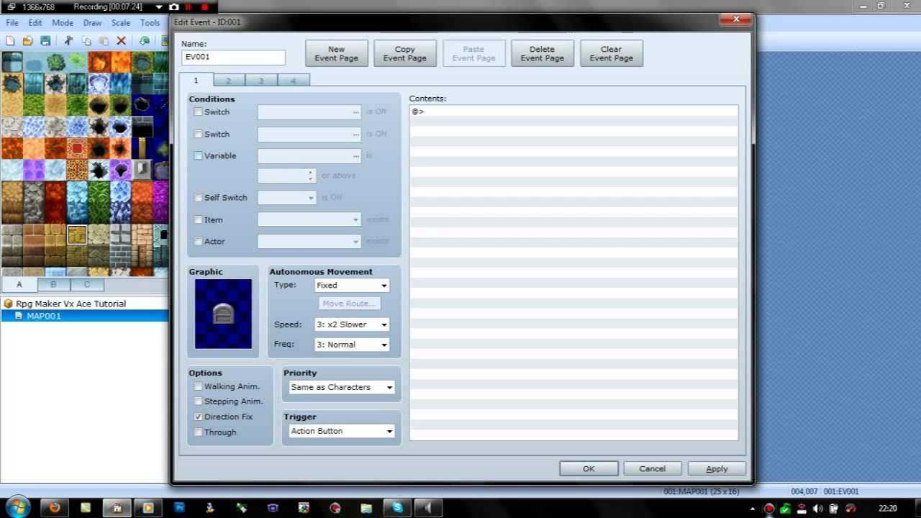
click(198, 156)
click(310, 179)
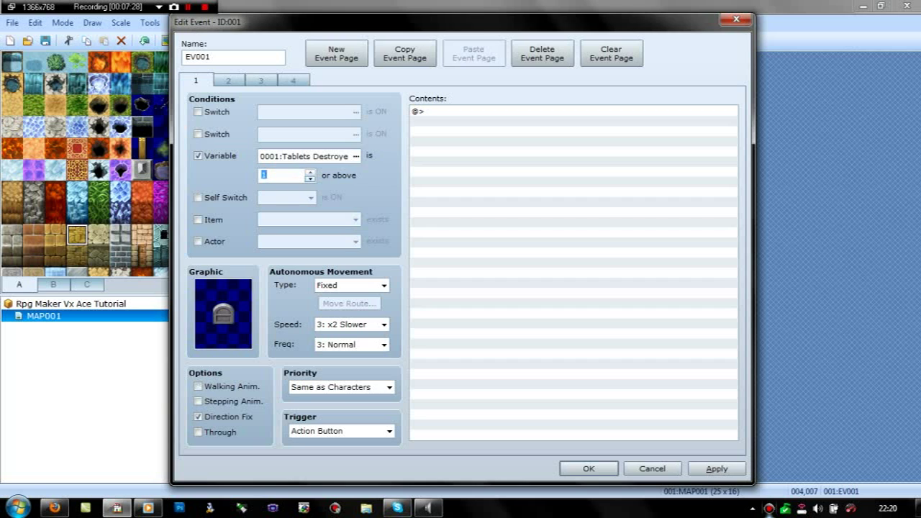
click(310, 179)
click(198, 156)
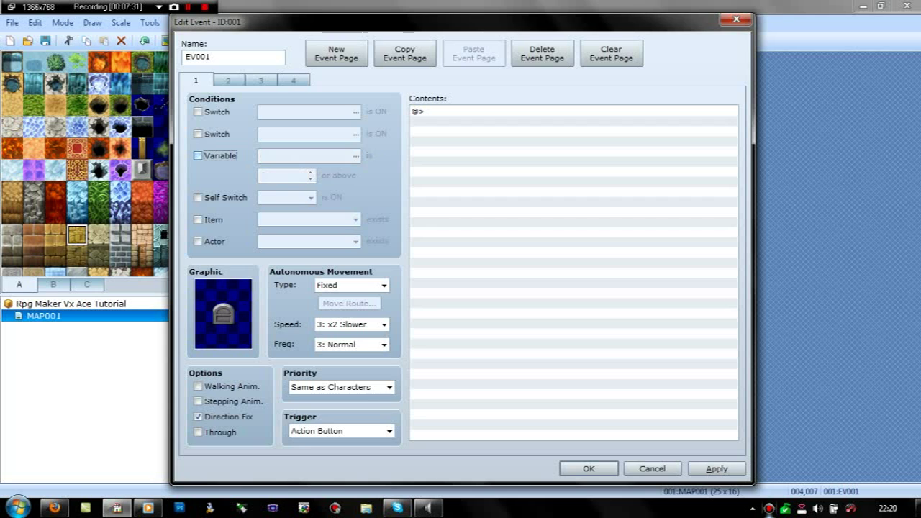
Step: Save the door event's changes and delete the fourth tablet from the brick wall
click(228, 81)
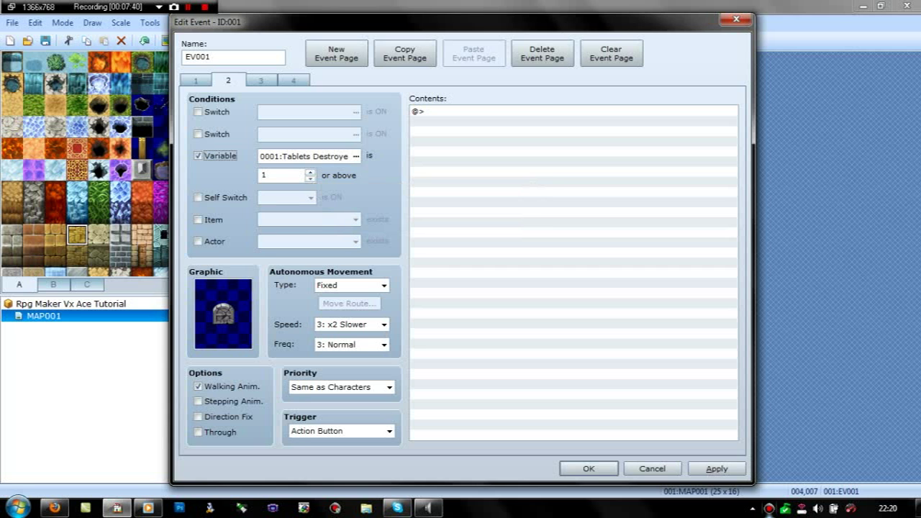
click(717, 468)
click(589, 468)
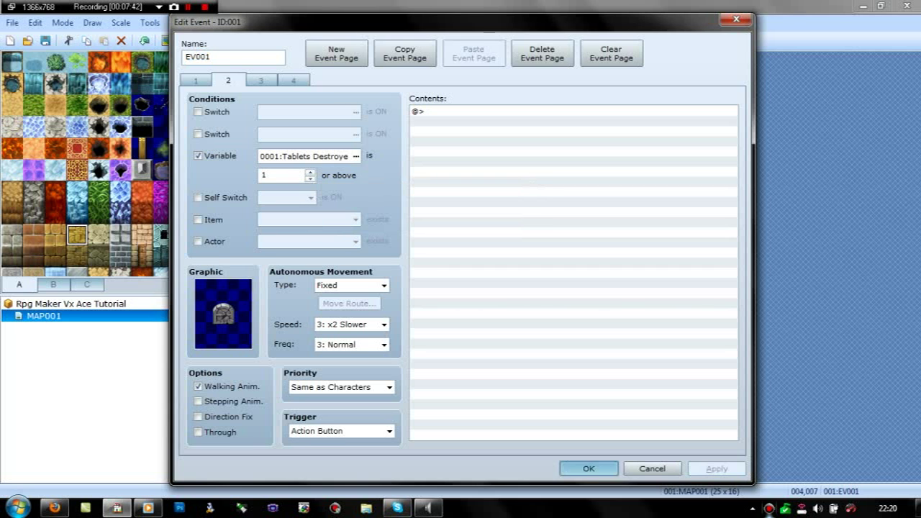
click(483, 128)
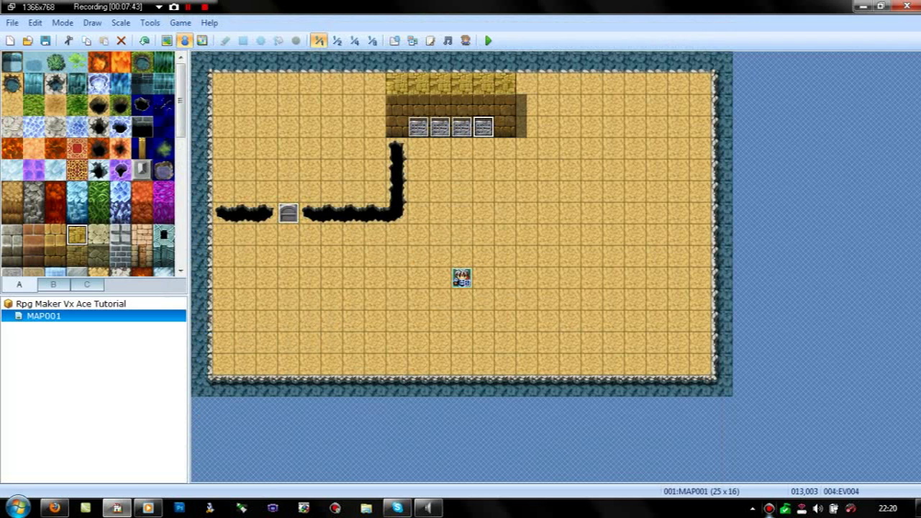
key(Delete)
Step: Give the door event's third page the crumbled grey stone door graphic from the !Door2 set
double_click(289, 214)
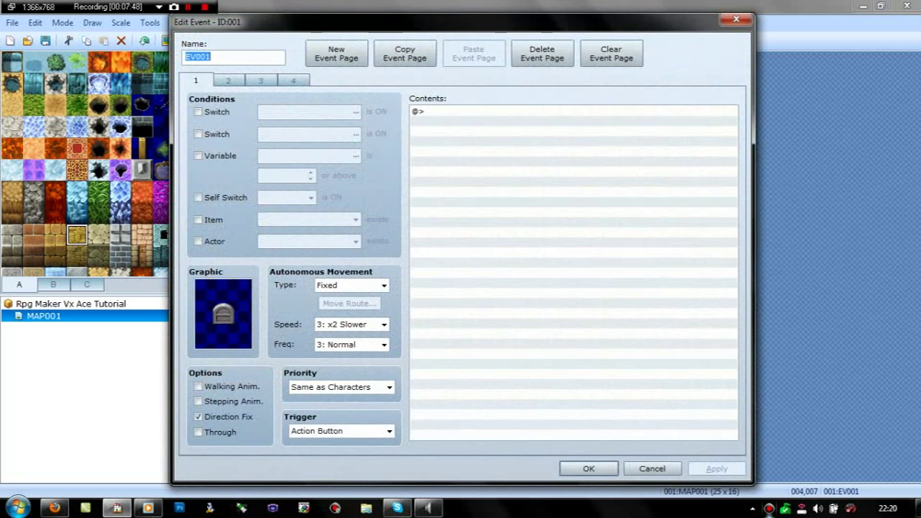
click(228, 81)
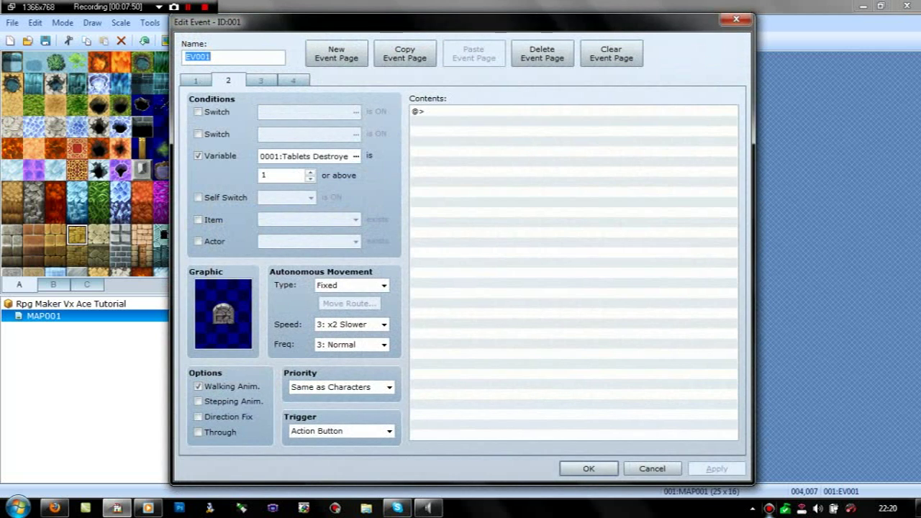
click(261, 80)
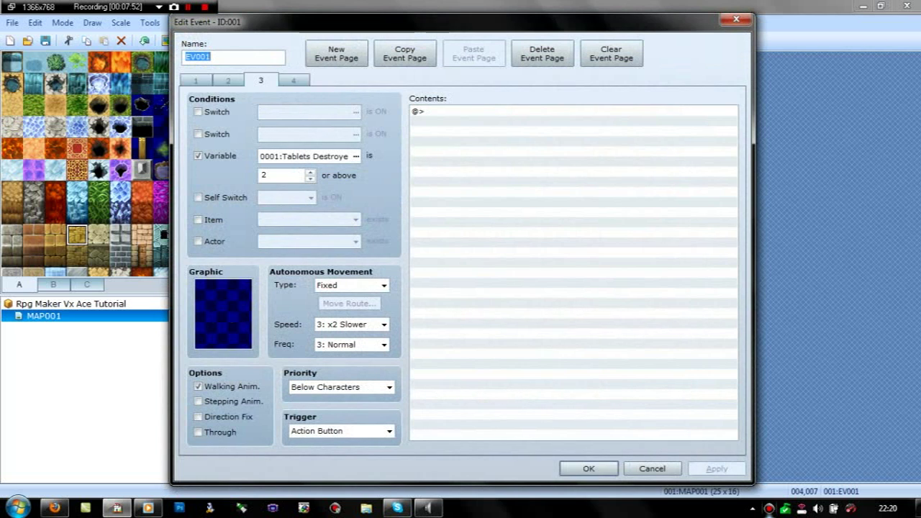
double_click(223, 315)
drag(372, 185, 372, 255)
click(309, 244)
click(309, 253)
click(310, 213)
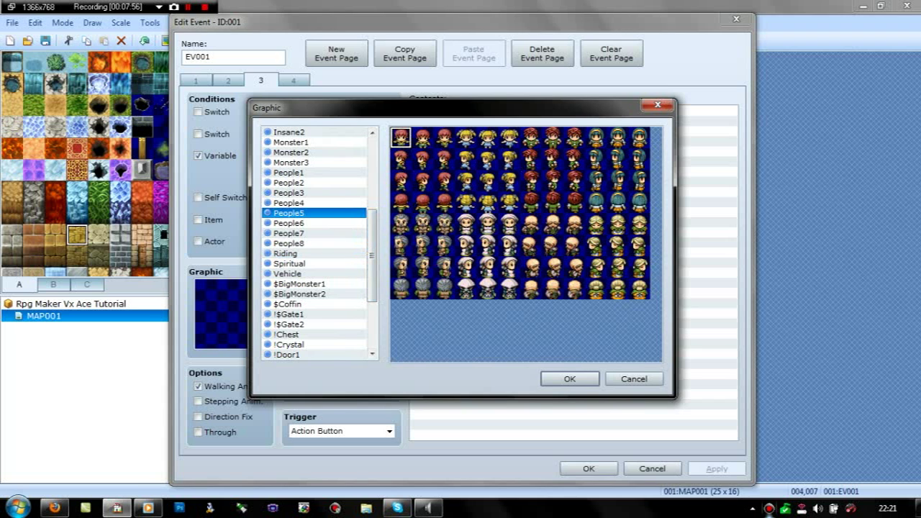
drag(373, 256, 372, 271)
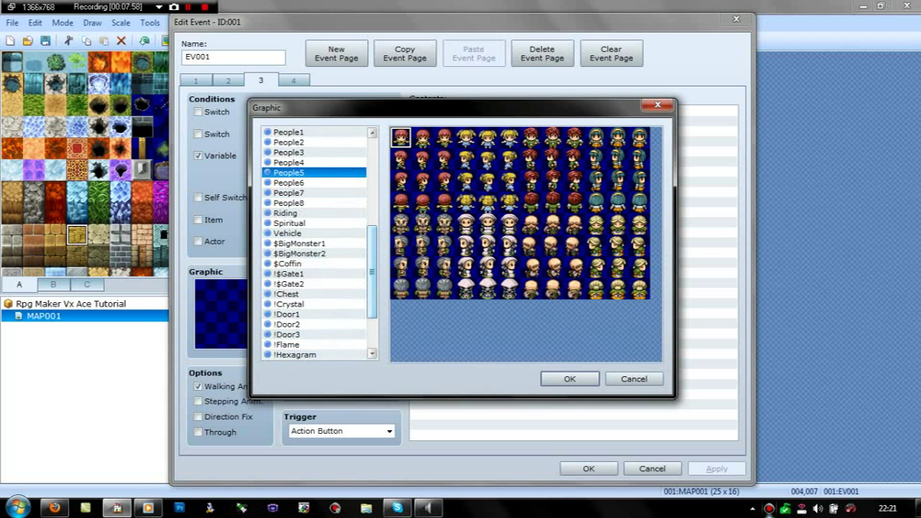
click(309, 325)
click(466, 181)
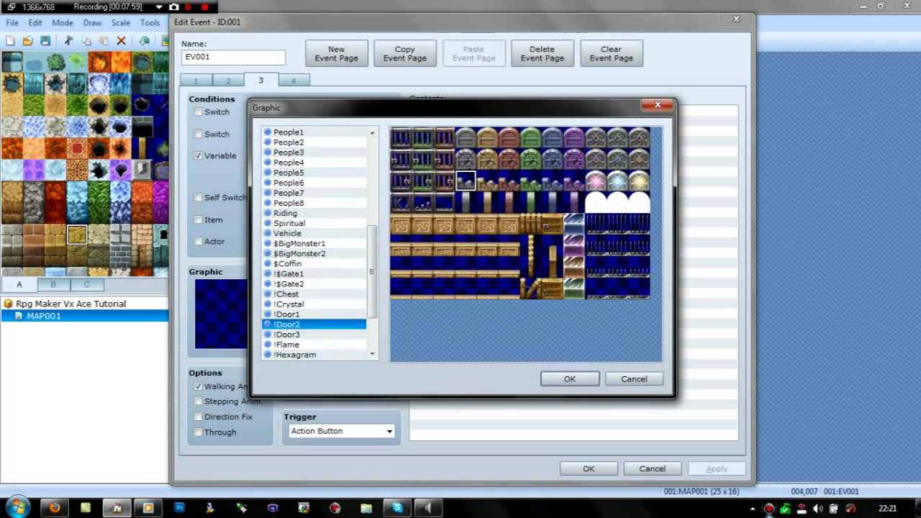
click(570, 380)
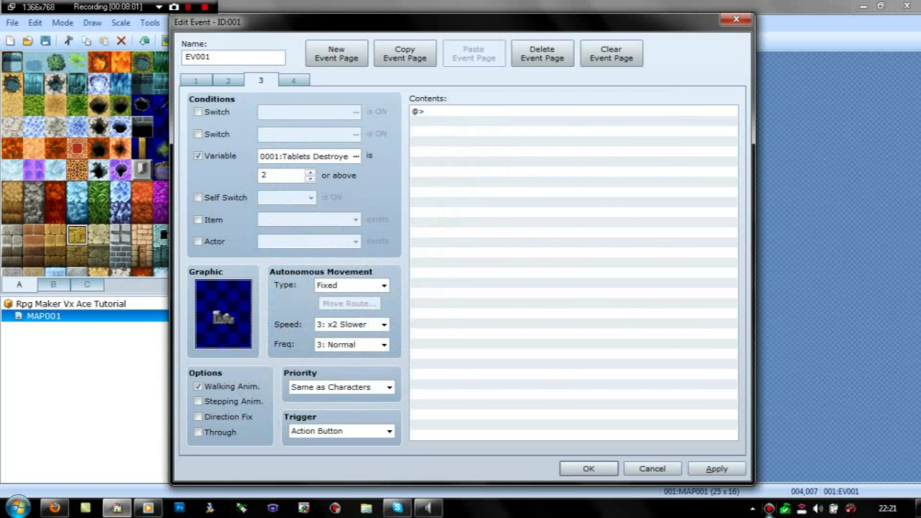
Step: Set the door event's fourth page condition to Tablets Destroyed being 3 or above
click(294, 80)
click(198, 155)
click(310, 172)
Step: Add a Show Text command reading "The Door crumbled." to the door event's fourth page
double_click(497, 112)
click(504, 129)
text(The Door)
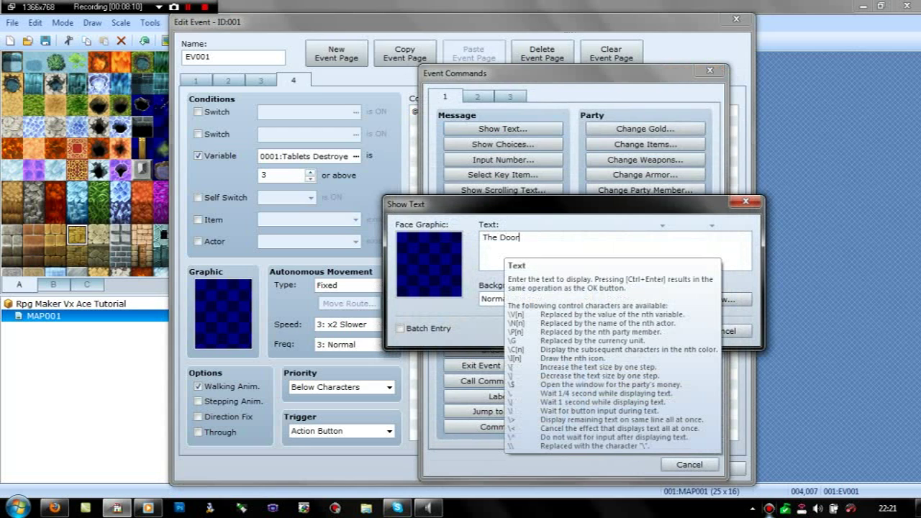
text( crumbled.)
click(659, 331)
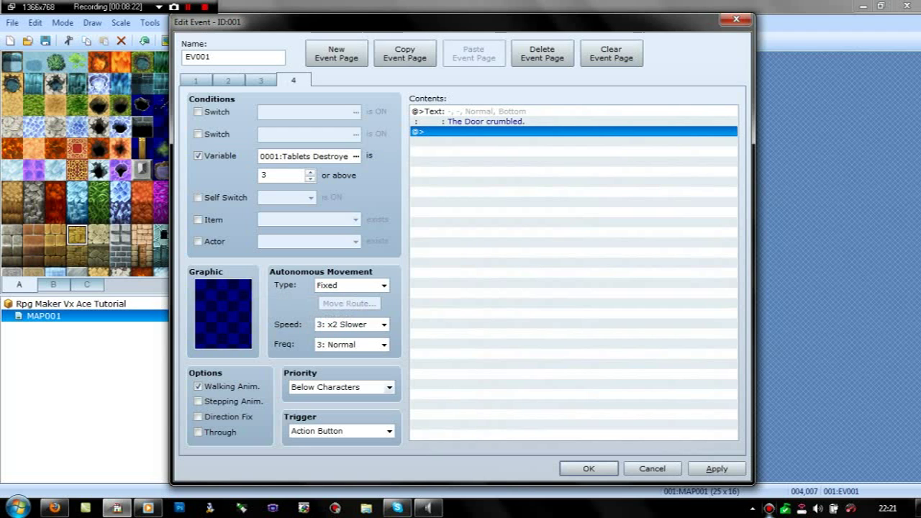
Step: Set the fourth page's trigger to Parallel Process and add a command turning self switch A on after the text
click(390, 432)
click(346, 486)
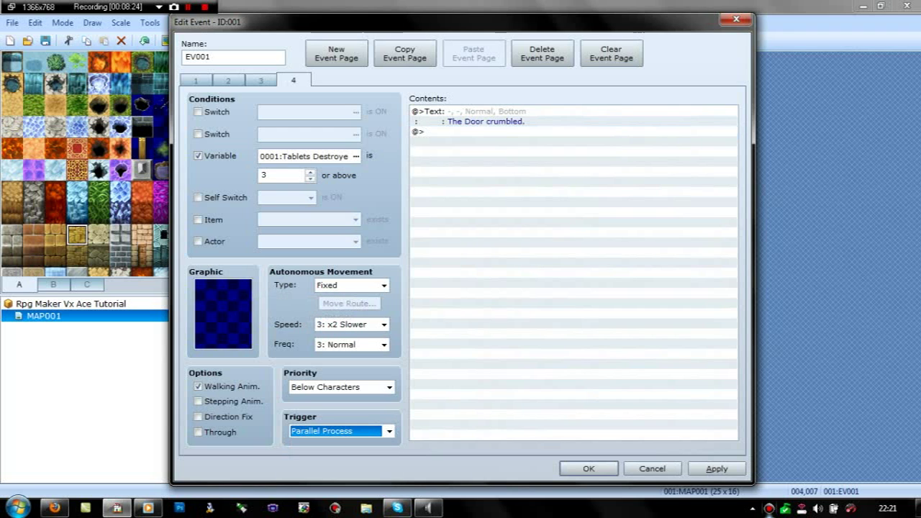
double_click(497, 132)
click(503, 262)
click(503, 262)
click(632, 254)
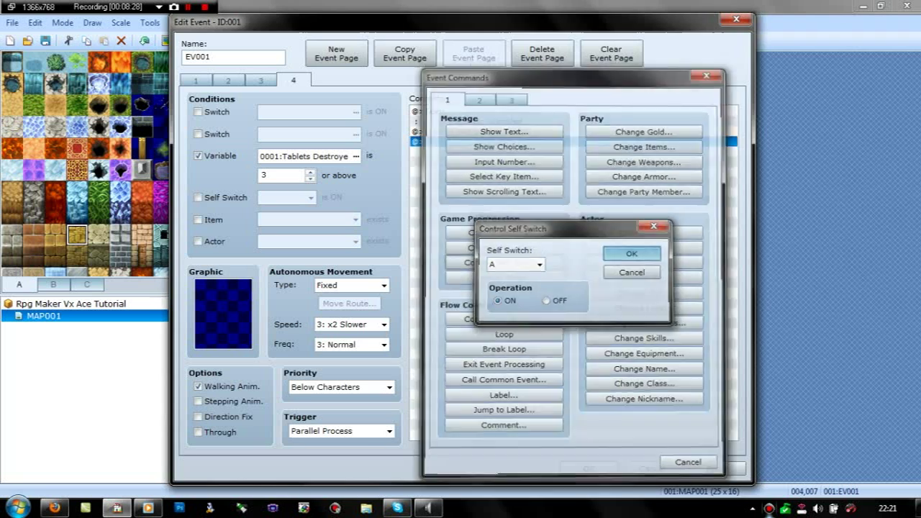
Step: Add a fifth door event page conditioned on a self switch being on, and save the event
click(336, 53)
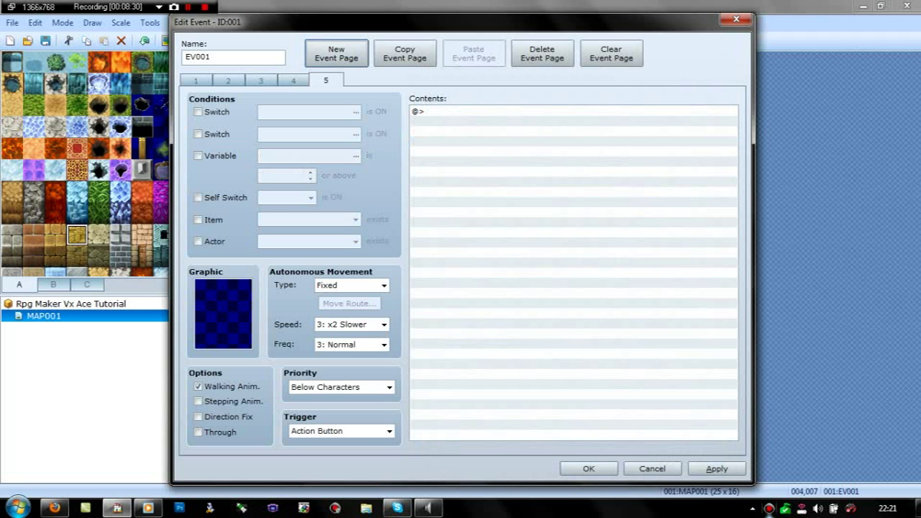
click(198, 198)
click(717, 469)
click(589, 468)
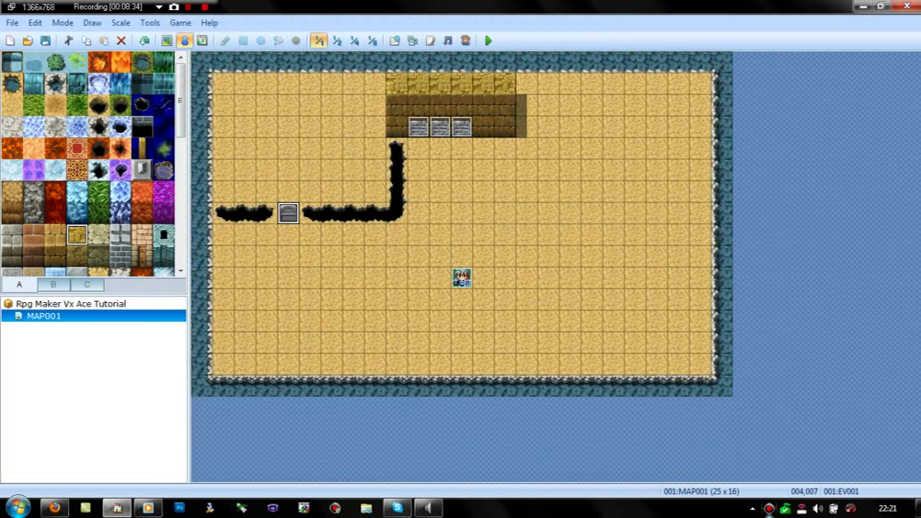
Step: Save the project and playtest it, walking the hero up to the first wall tablet, and close the test game
click(488, 41)
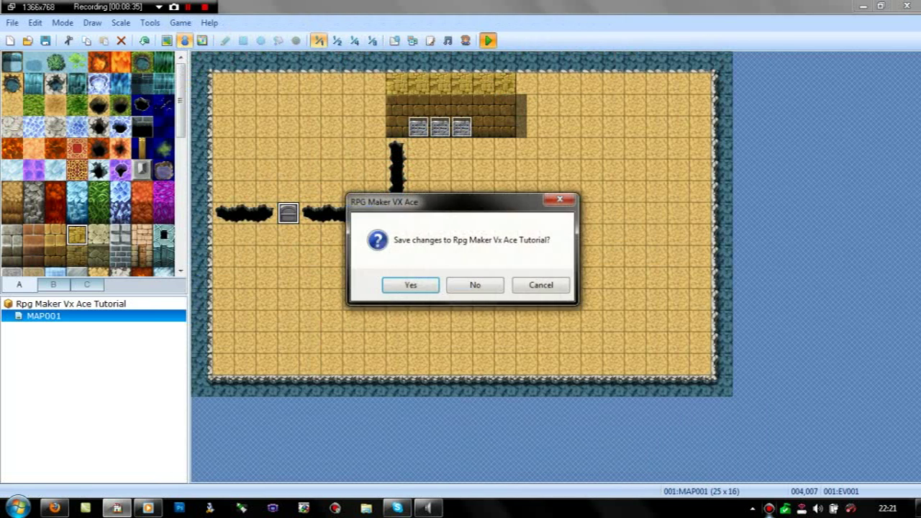
key(Return)
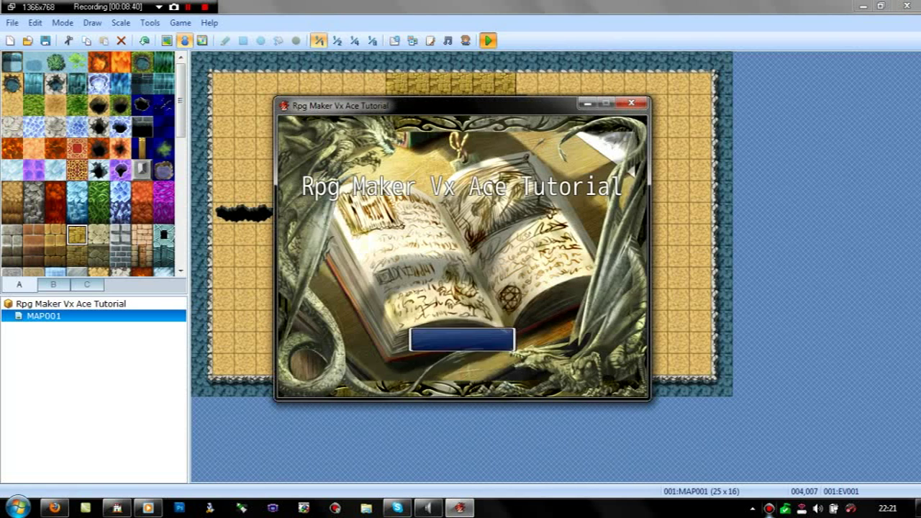
key(Return)
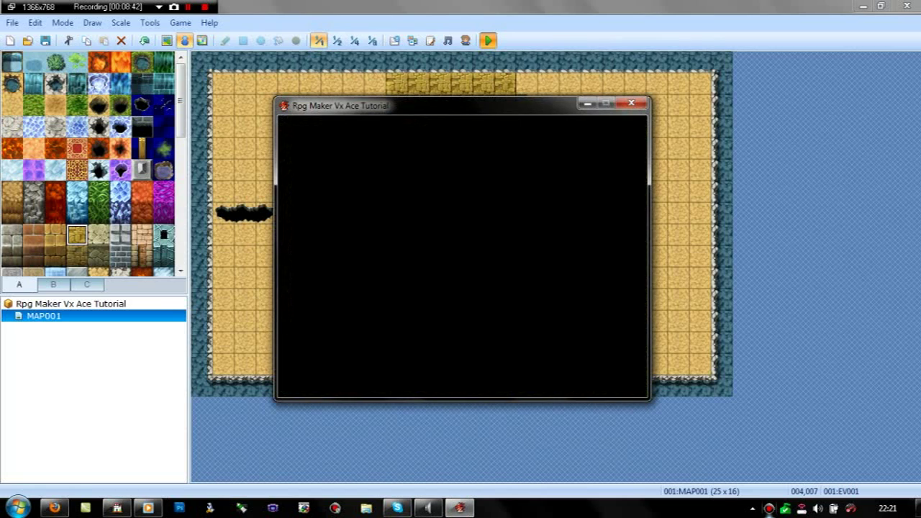
key(Left)
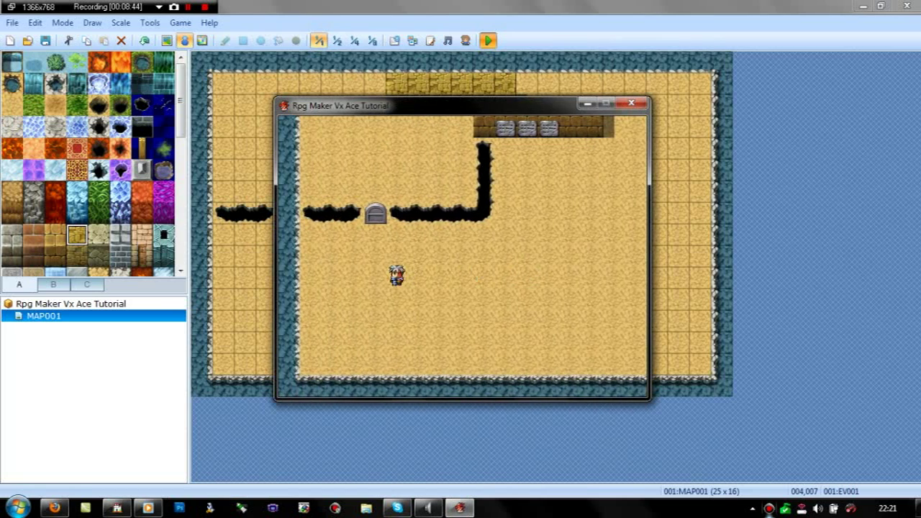
key(Up)
key(Left)
key(Right)
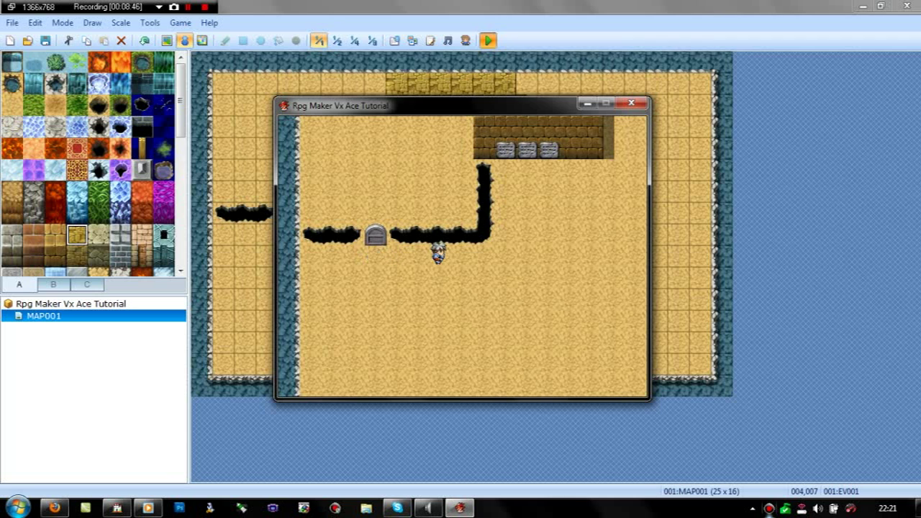
key(Up)
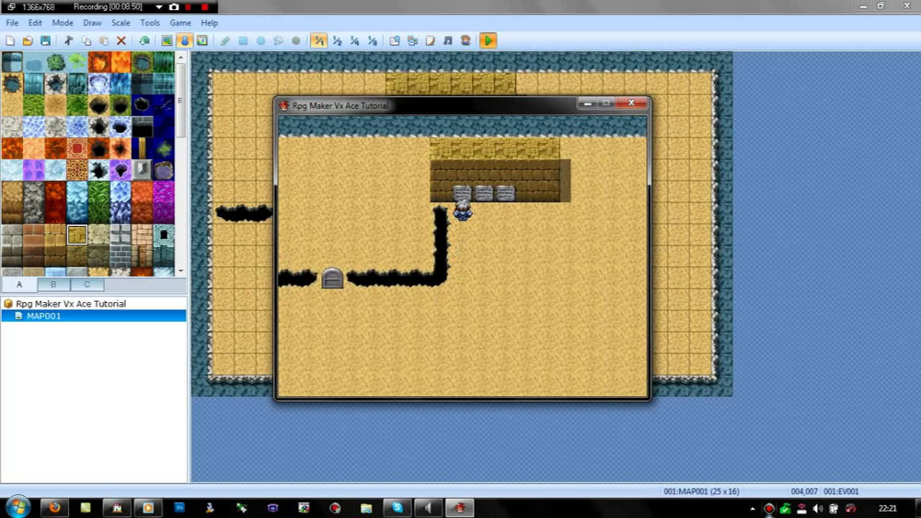
click(632, 103)
Step: Set the first tablet's first page priority to Same as Characters and save the event
double_click(418, 127)
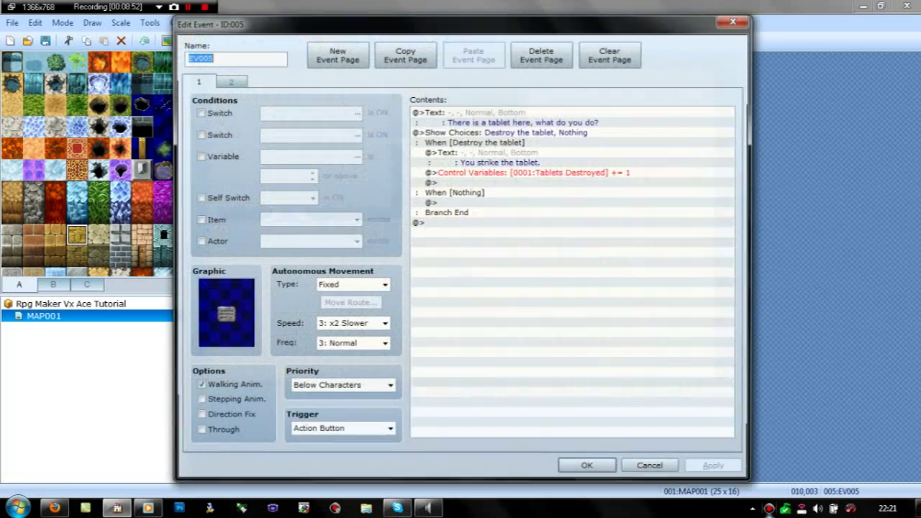
click(343, 387)
click(332, 411)
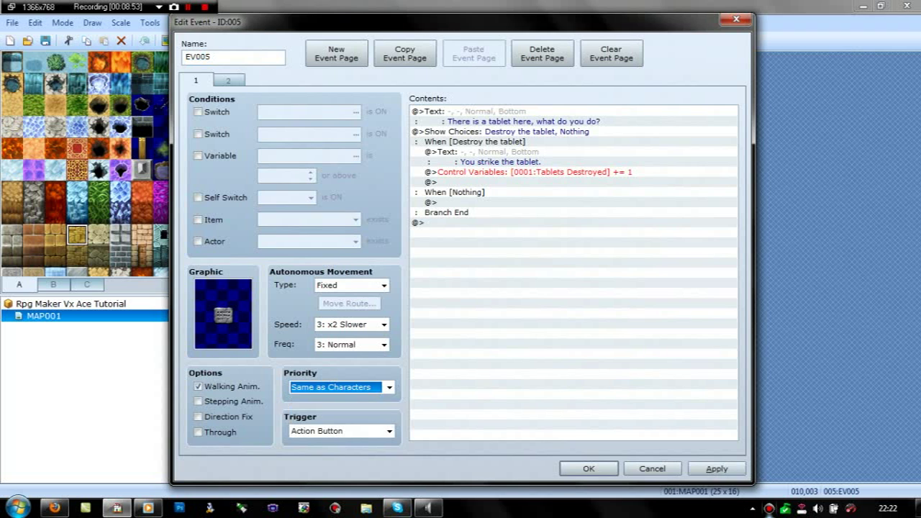
click(589, 469)
Step: Set the second tablet's first page priority to Same as Characters and save the event
click(440, 127)
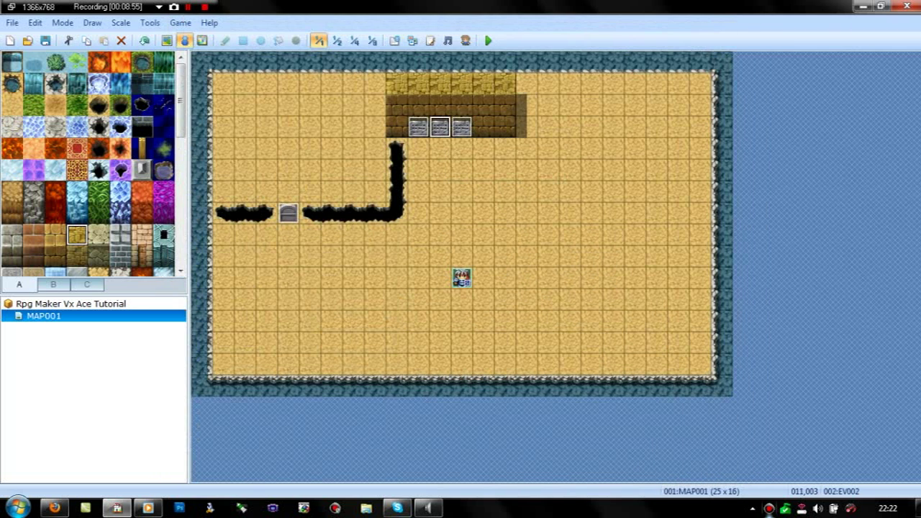
double_click(440, 127)
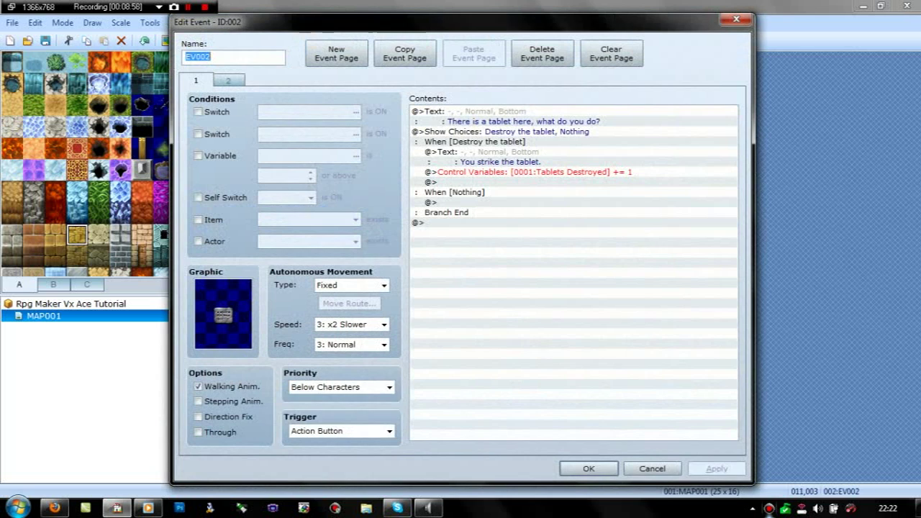
click(343, 388)
click(331, 411)
key(Return)
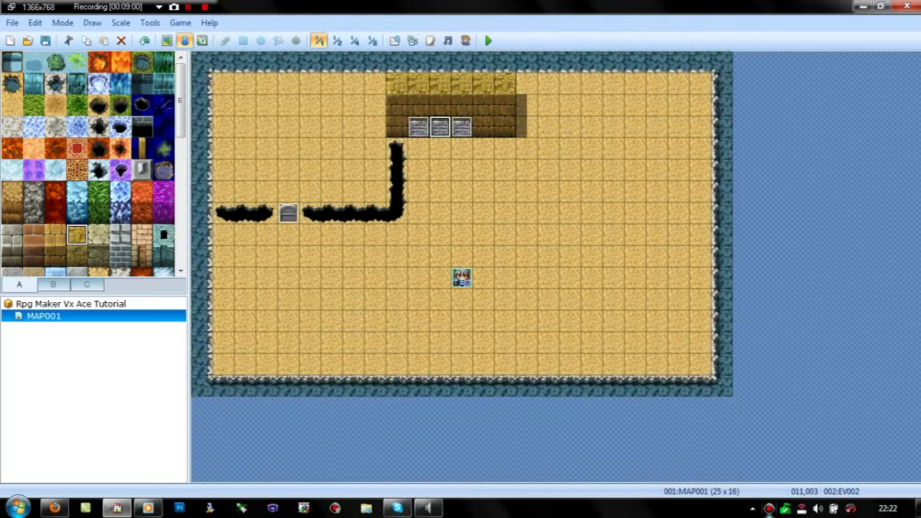
Step: Set the third tablet's first page priority to Same as Characters and save the event
click(462, 126)
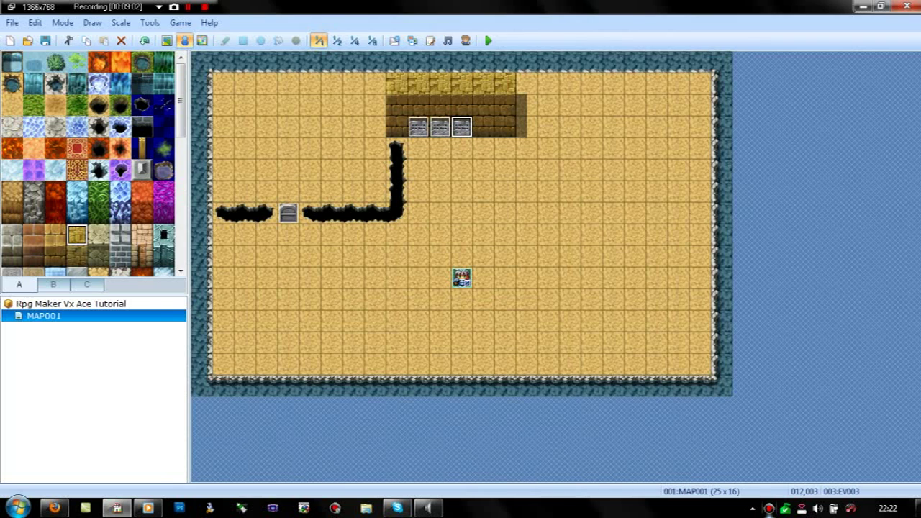
double_click(462, 127)
click(390, 387)
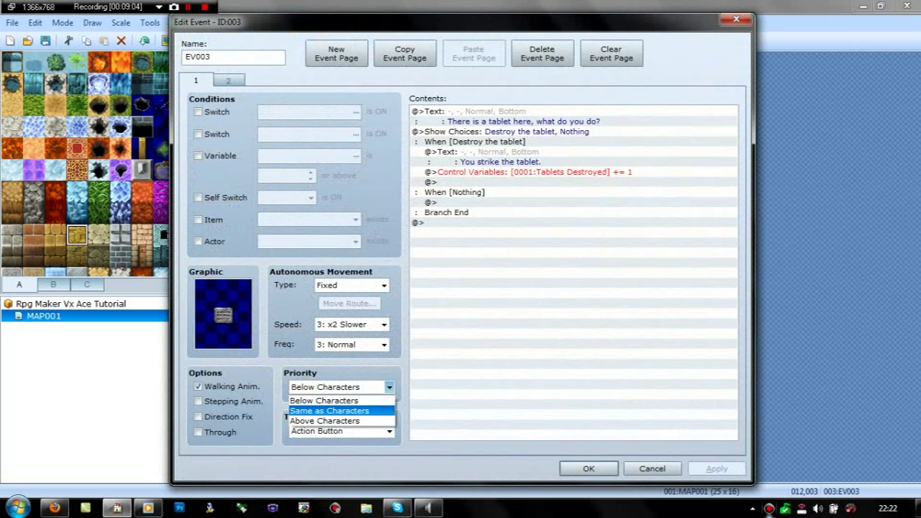
click(338, 411)
key(Return)
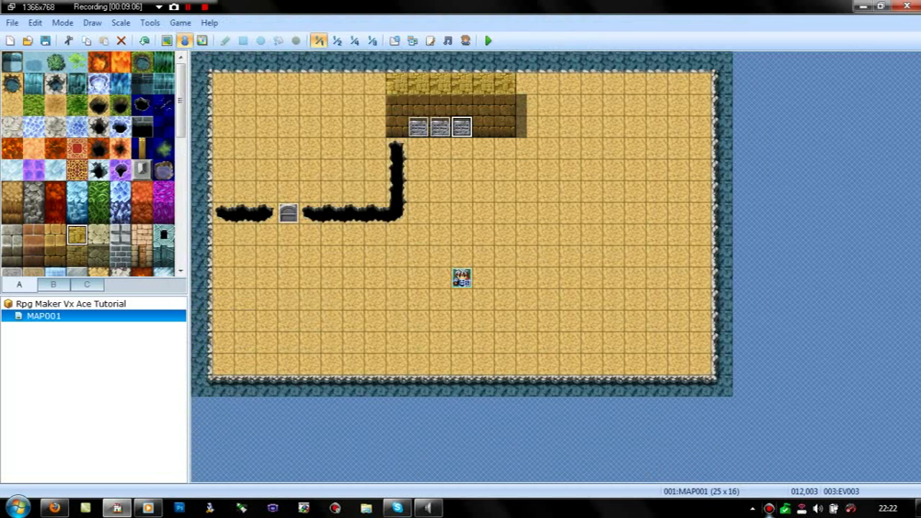
Step: Save the project changes, launch a playtest and start a new game
click(488, 41)
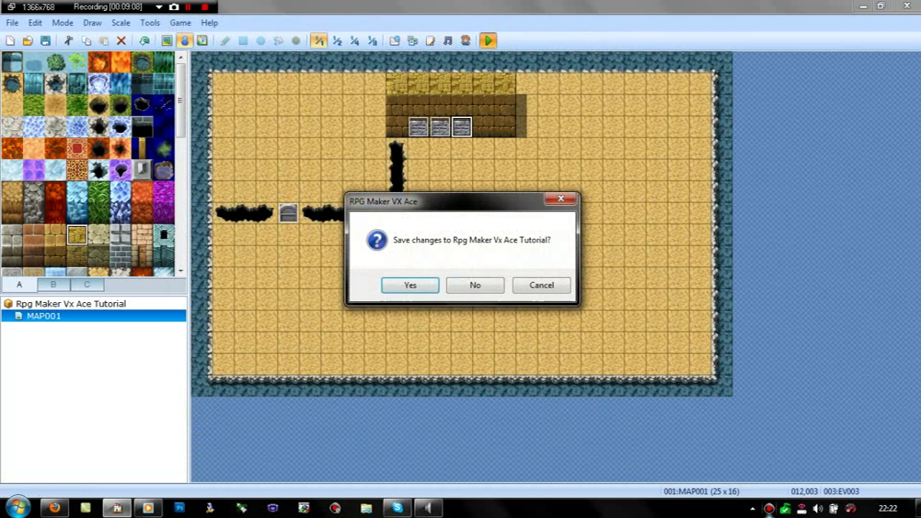
key(Return)
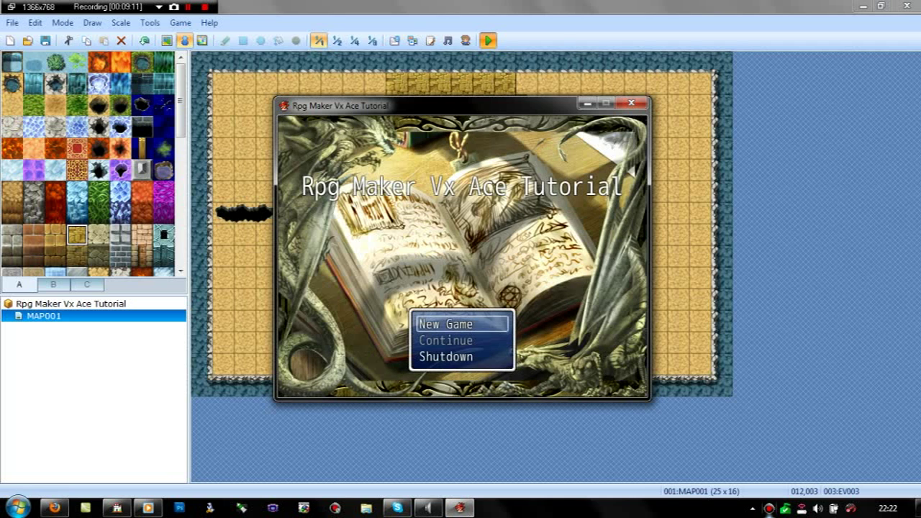
key(Return)
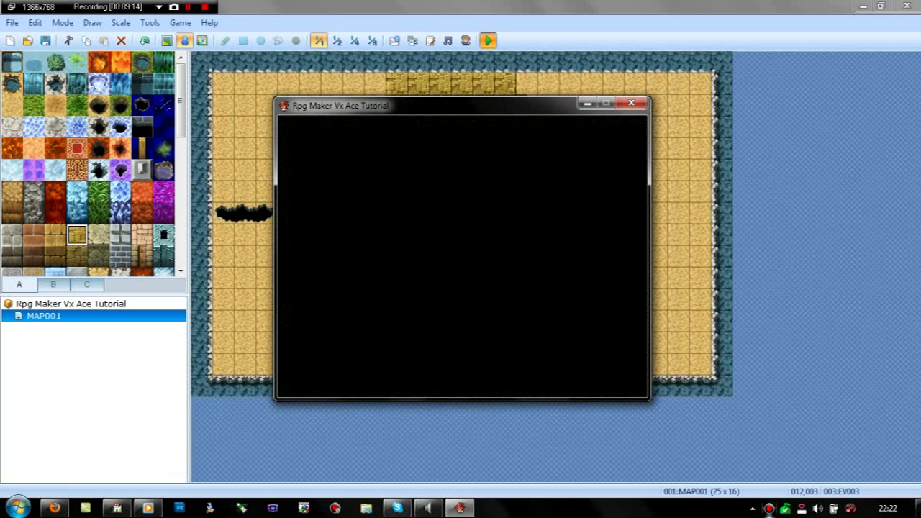
Step: Walk the hero up to the first wall tablet and choose to destroy it
key(shift+Up)
key(shift+Left)
key(shift+Up)
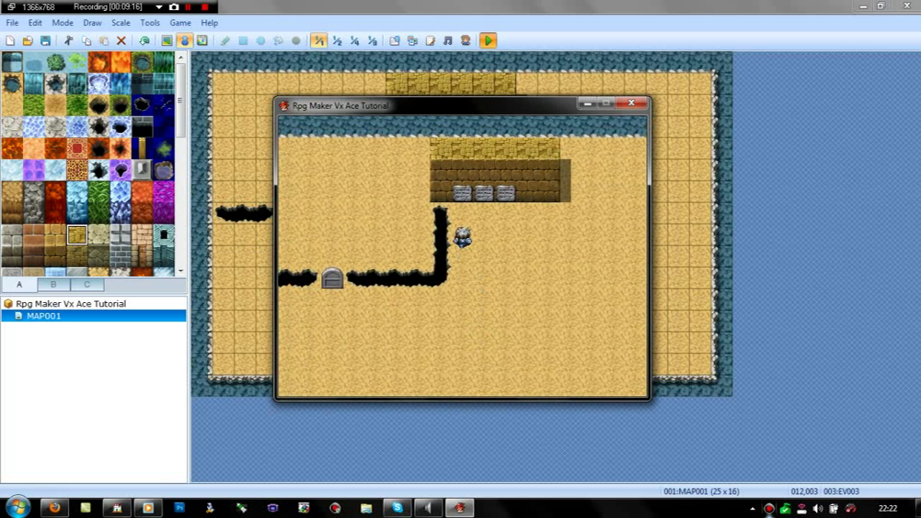
key(Return)
key(Return)
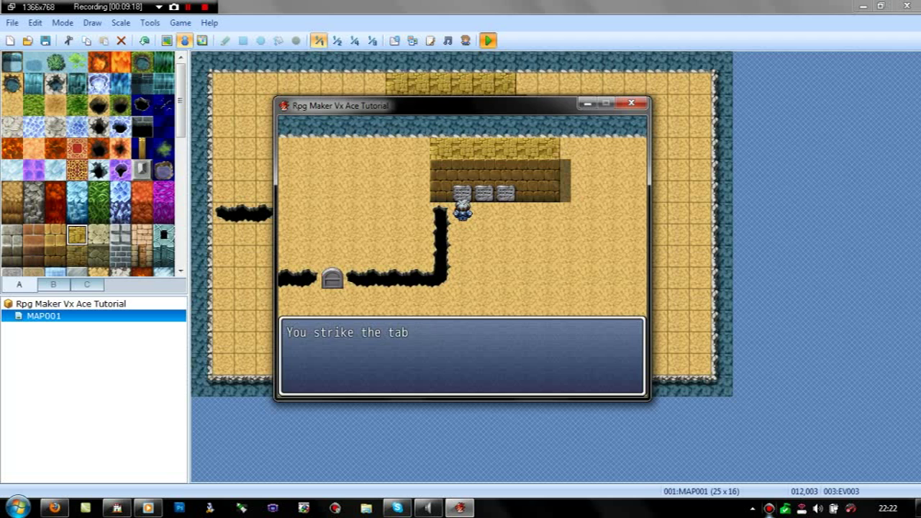
key(Return)
Step: Move the hero to the middle wall tablet and choose to destroy it
key(Right)
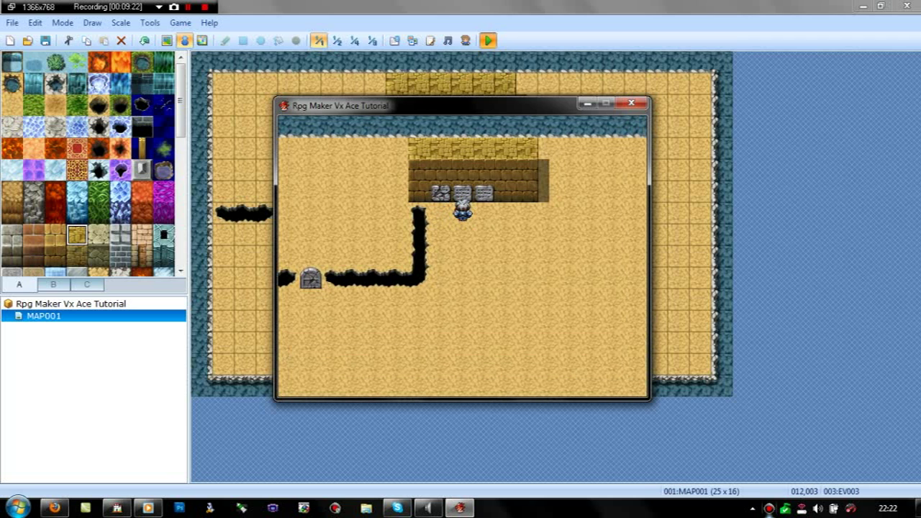
key(Return)
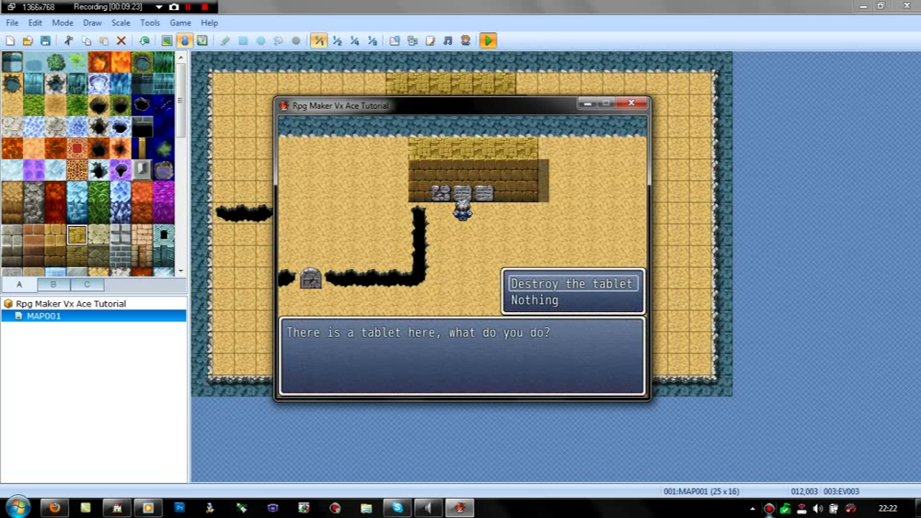
key(Return)
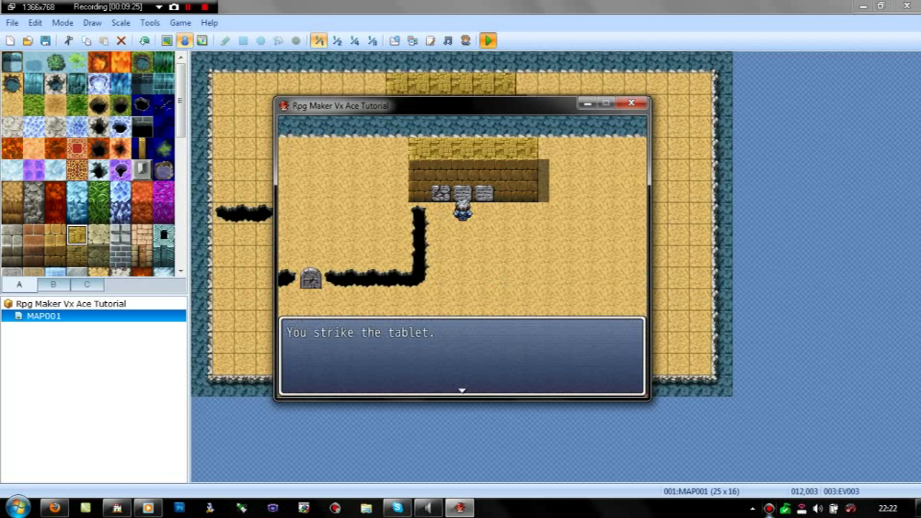
key(Return)
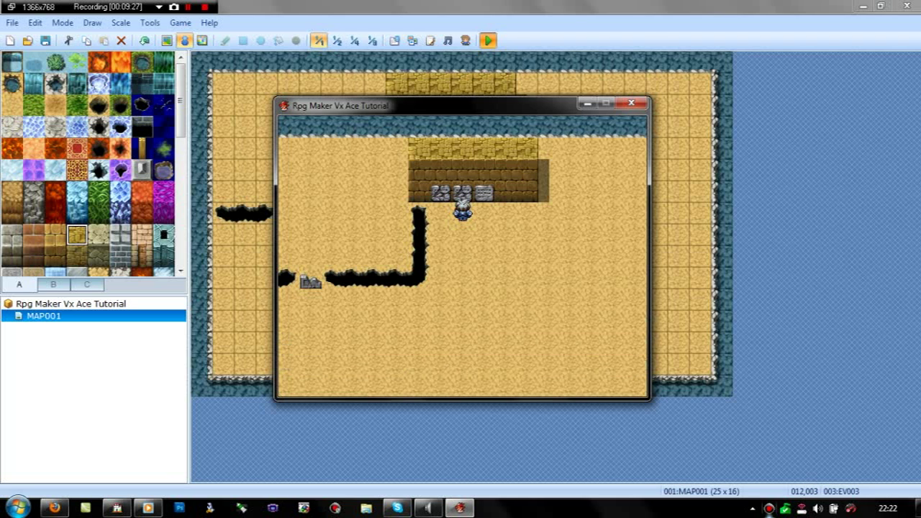
Step: Move the hero to the third wall tablet and destroy it, dismissing its message
key(Right)
key(Up)
key(Return)
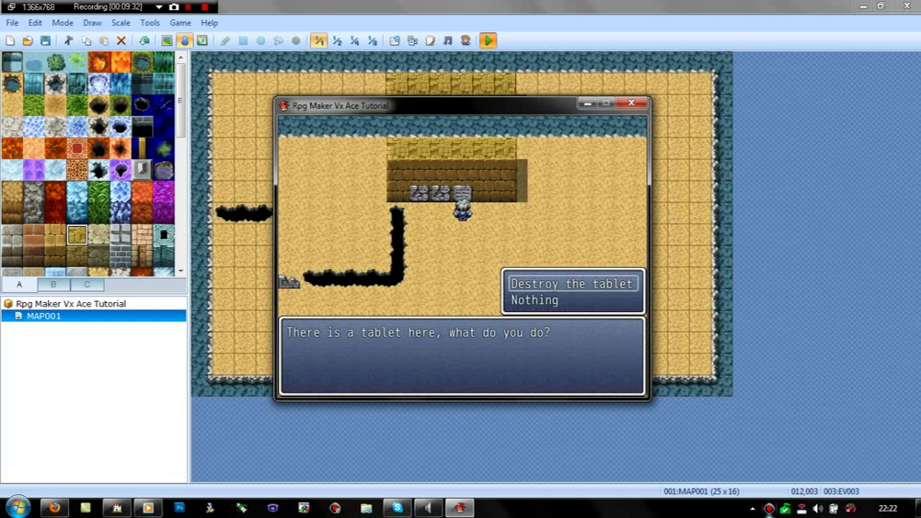
key(Return)
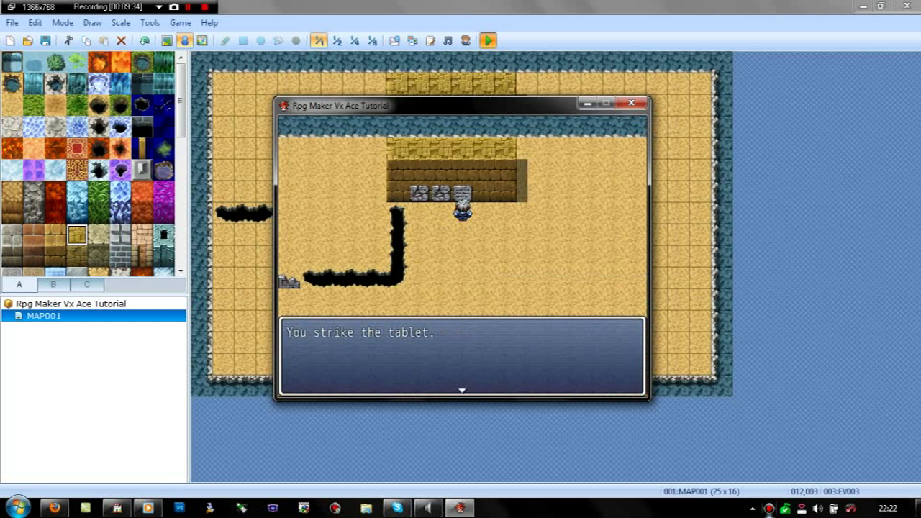
key(Return)
key(Return)
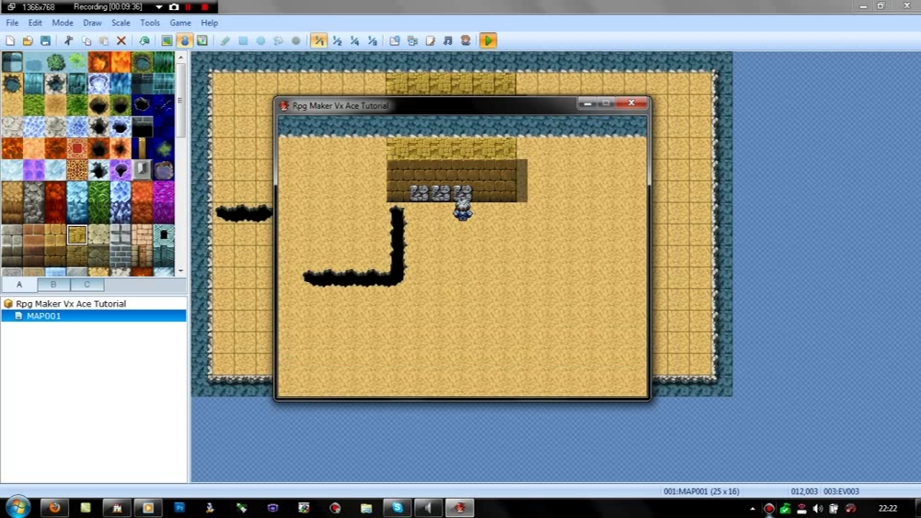
Step: Walk the hero around the black chasm and up through the gap where the door stood
key(Down)
key(Left)
key(Left)
key(Down)
key(Down)
key(Down)
key(Down)
key(Left)
key(Left)
key(Left)
key(Left)
key(Left)
key(Left)
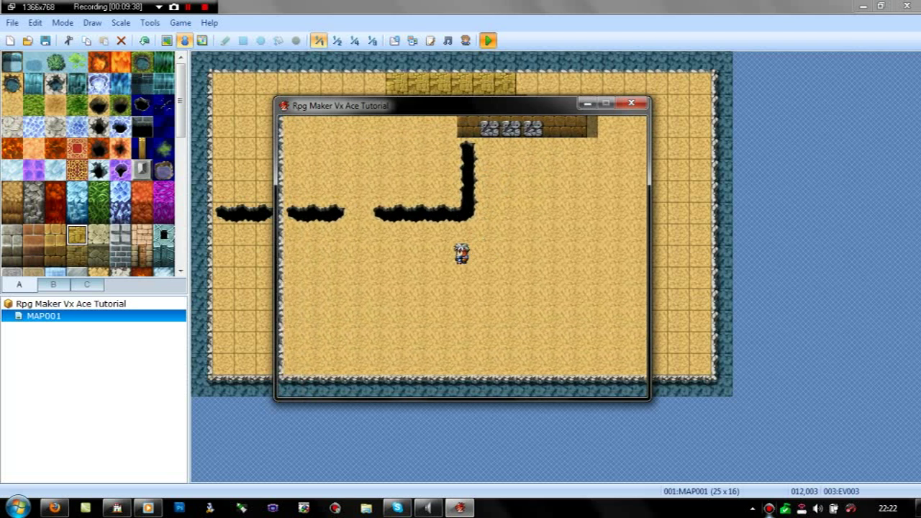
key(Up)
key(Up)
key(Up)
key(Up)
key(Up)
key(Up)
key(Up)
key(Up)
Step: Walk the hero around the area behind the door gap and back out to the open floor
key(Right)
key(Right)
key(Right)
key(Right)
key(Down)
key(Down)
key(Left)
key(Left)
key(Left)
key(Left)
key(Up)
key(Down)
key(Down)
key(Down)
key(Down)
key(Down)
key(Down)
key(Down)
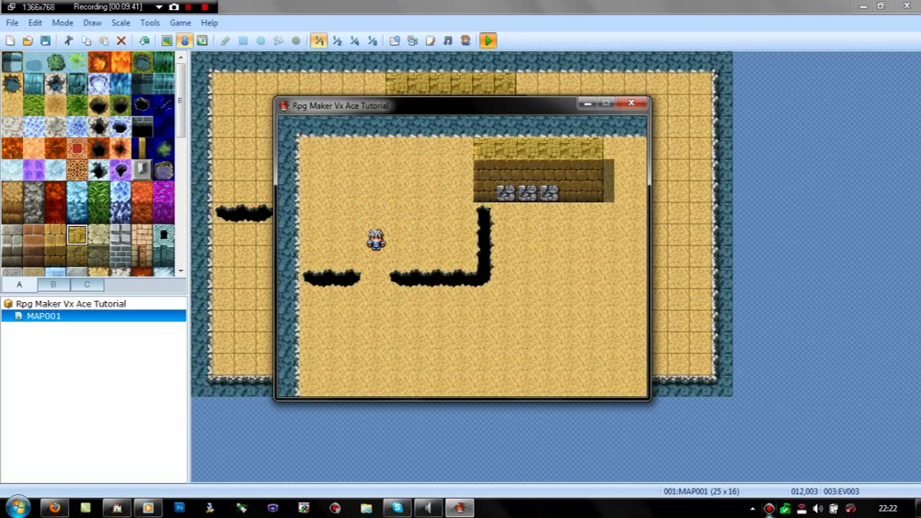
key(Right)
key(Right)
key(Right)
key(Right)
key(Right)
key(Right)
key(Right)
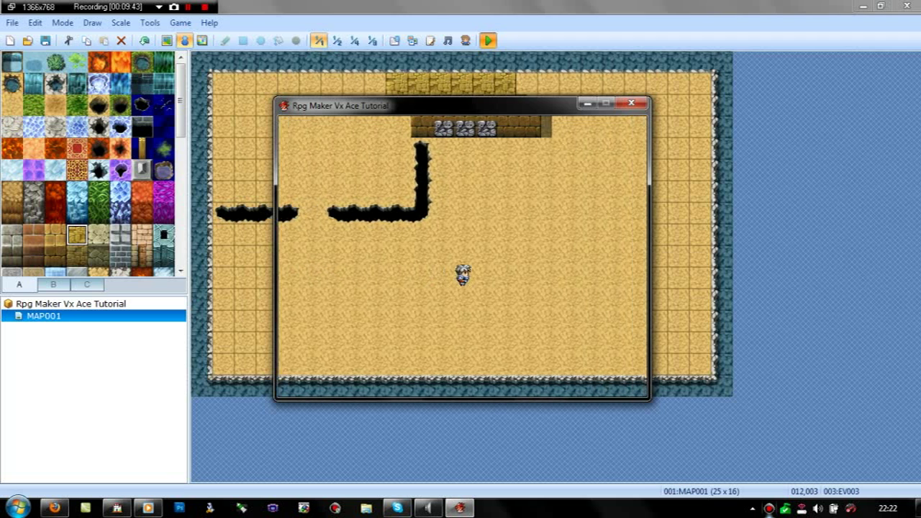
key(Up)
key(Up)
key(Up)
key(Up)
key(Up)
key(Right)
key(Right)
key(Right)
key(Down)
key(Down)
key(Down)
key(Down)
key(Left)
key(Left)
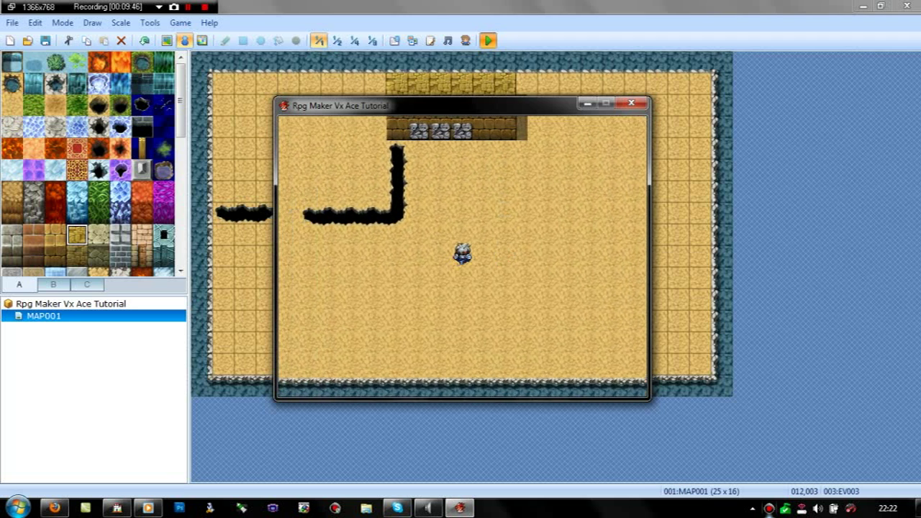
key(Up)
key(Up)
key(Up)
key(Up)
key(Up)
key(Right)
key(Right)
key(Right)
key(Right)
key(Up)
key(Up)
key(Up)
key(Right)
key(Right)
key(Right)
key(Right)
key(Left)
key(Left)
key(Left)
key(Left)
key(Left)
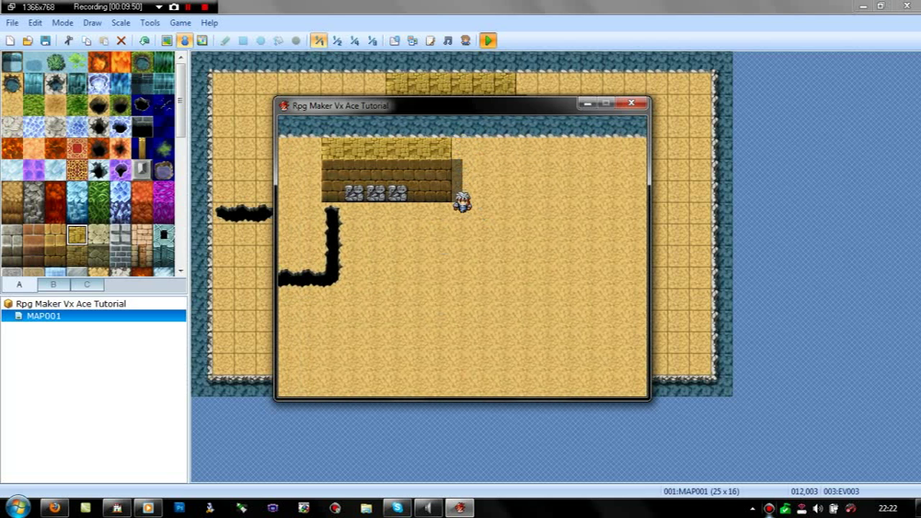
key(Down)
key(Down)
key(Down)
key(Down)
key(Down)
key(Down)
key(Down)
key(Down)
key(Up)
key(Up)
key(Up)
key(Up)
key(Up)
key(Up)
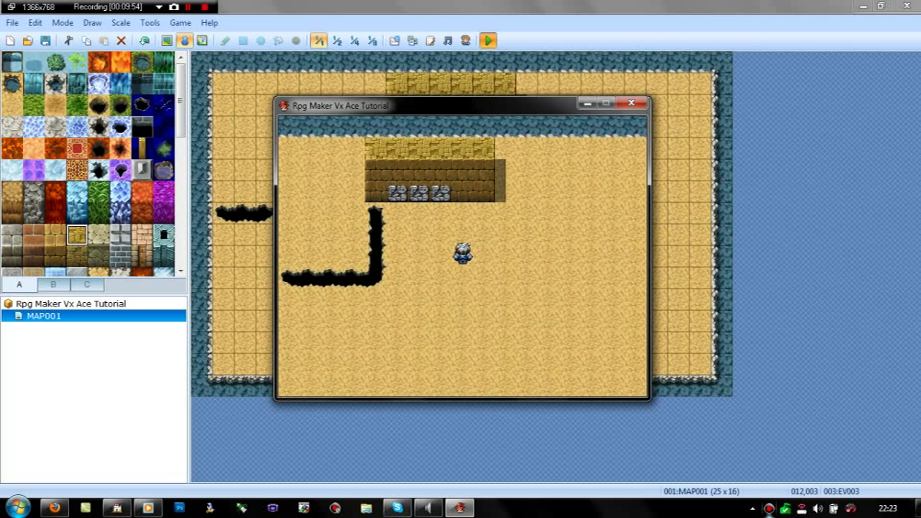